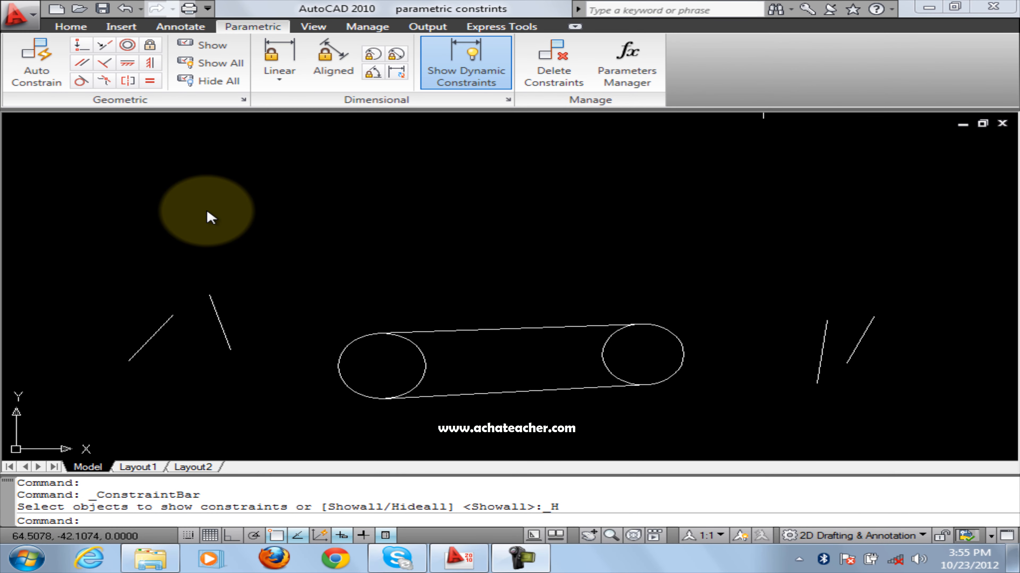
Apply a Parallel constraint to the two separate slanted lines beside the belt shape, picking the lower-left line first and the other second
scroll(178, 354, "up", 4)
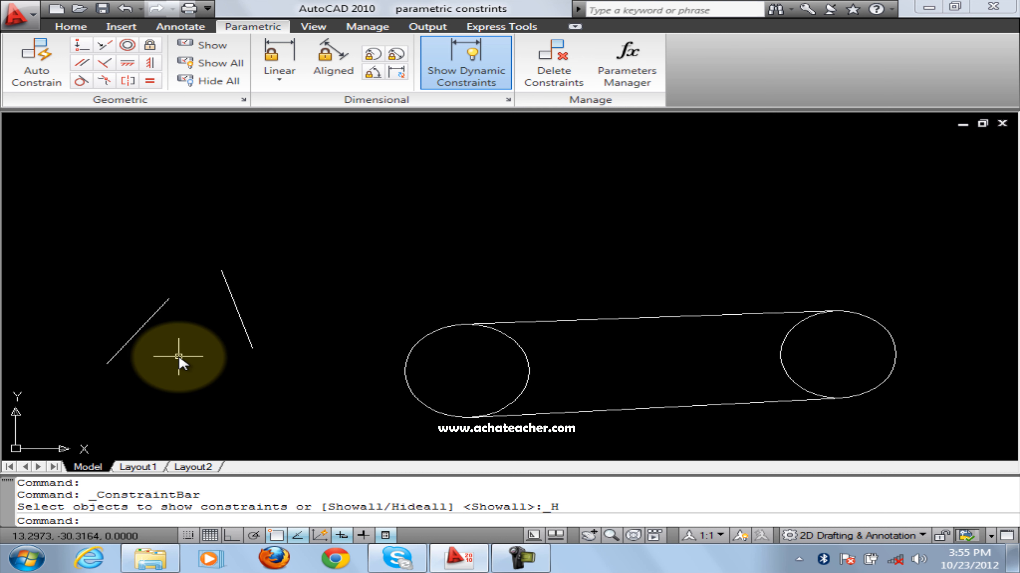
left_click(170, 321)
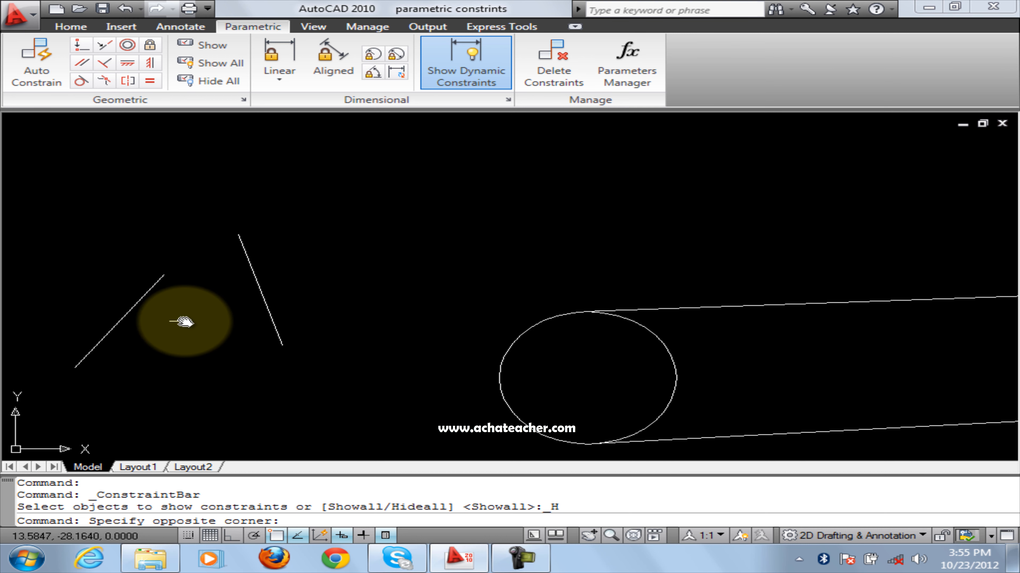
middle_click_drag(182, 321, 223, 323)
left_click(200, 274)
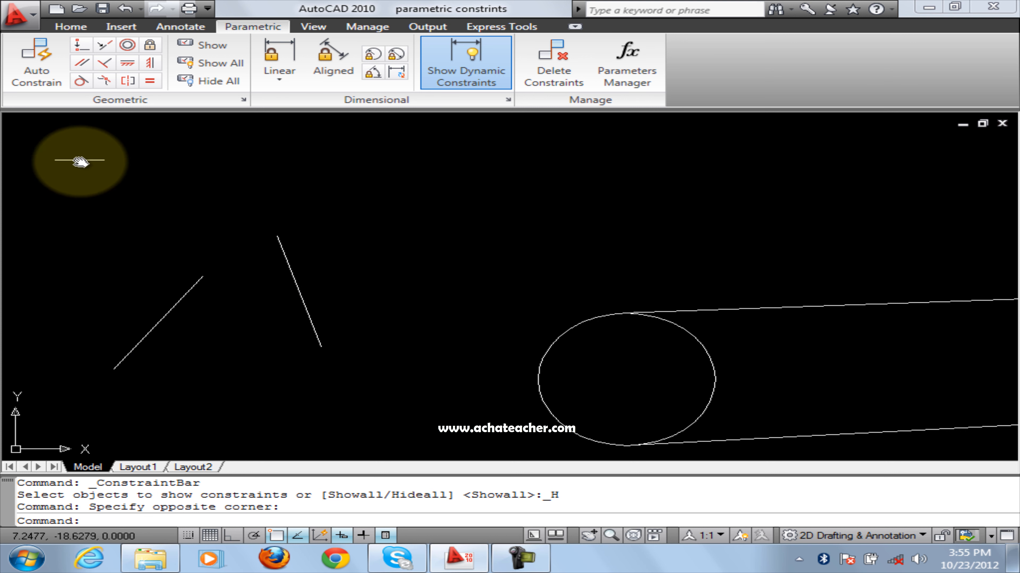
left_click(81, 63)
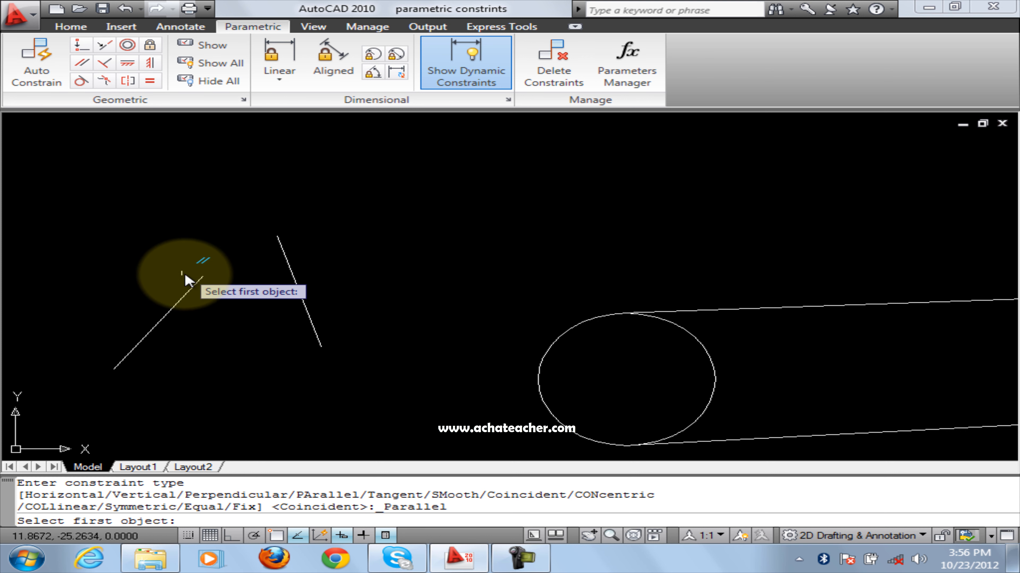
left_click(188, 292)
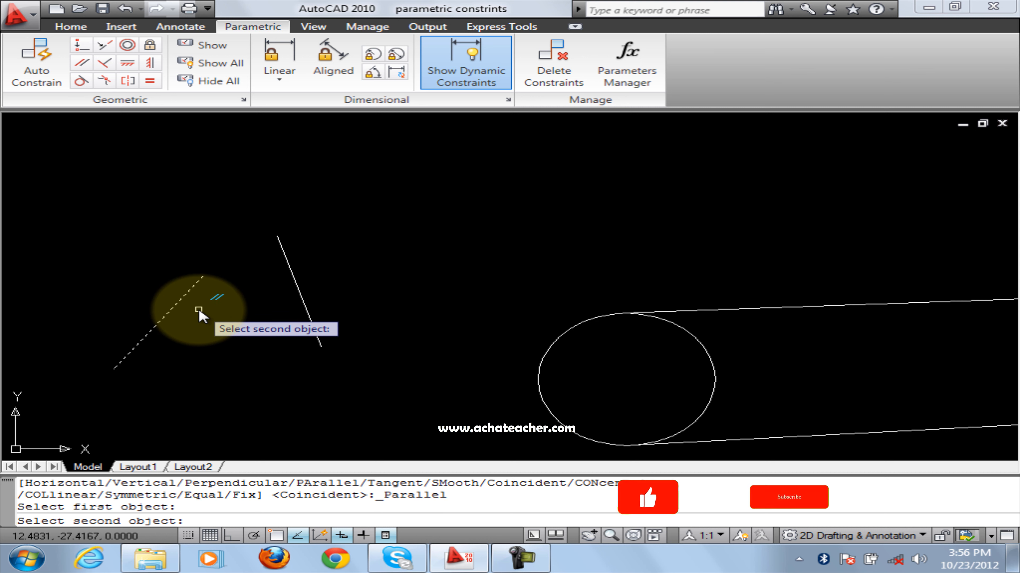
left_click(298, 286)
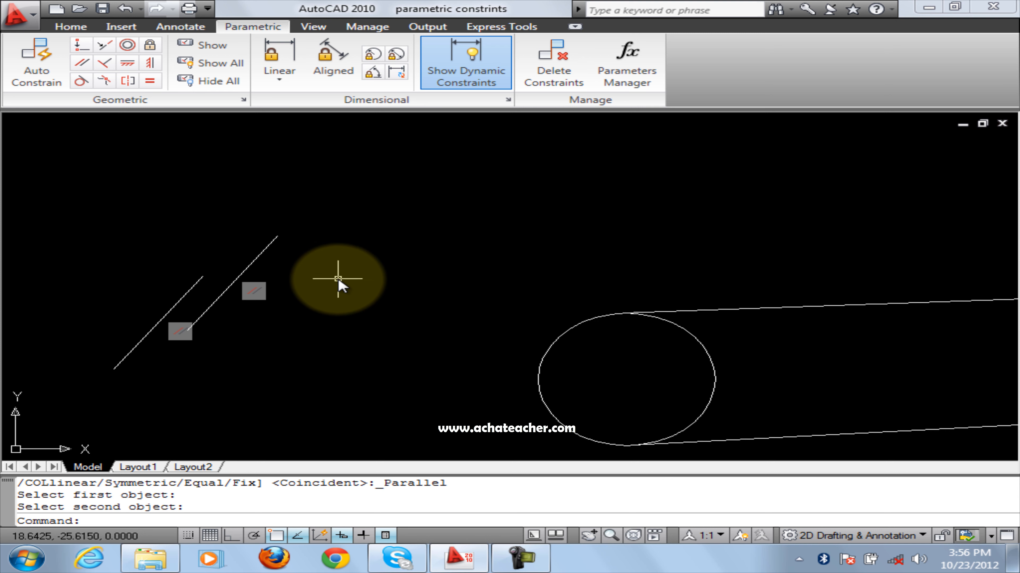
Move the second constrained line down and away from the first line, using a freely picked base point and destination
left_click(67, 28)
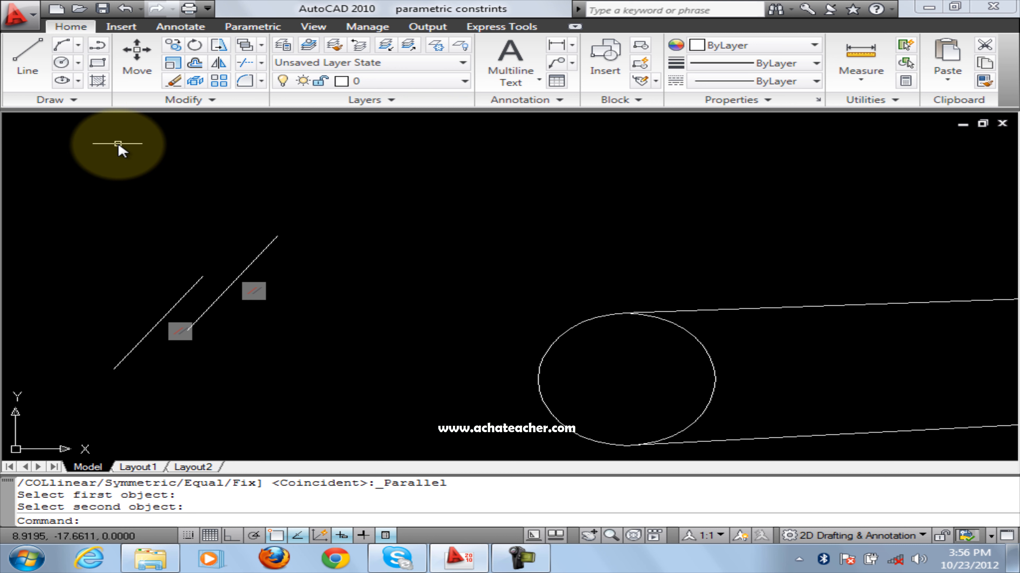
left_click(136, 56)
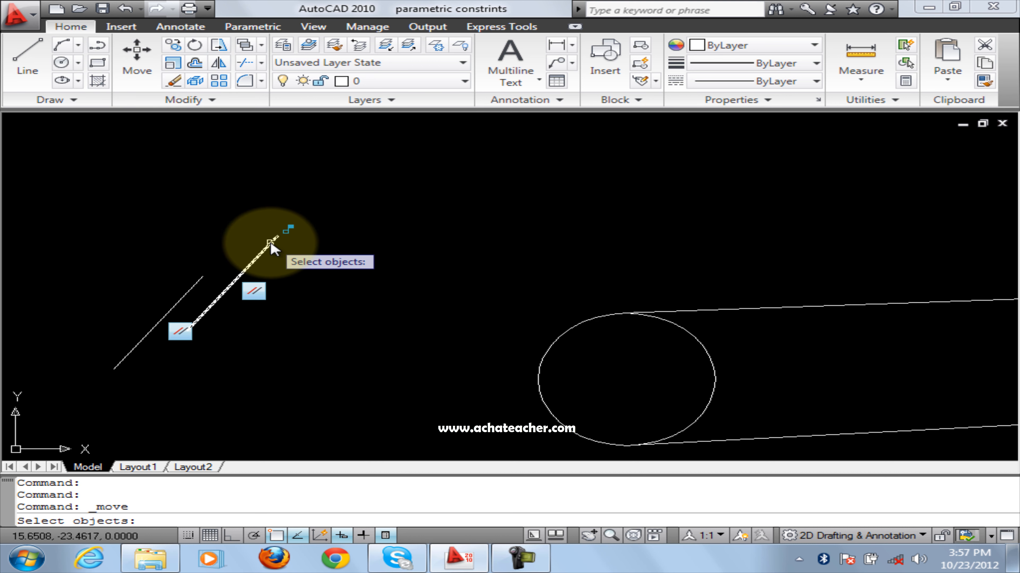
left_click(274, 243)
key("Return")
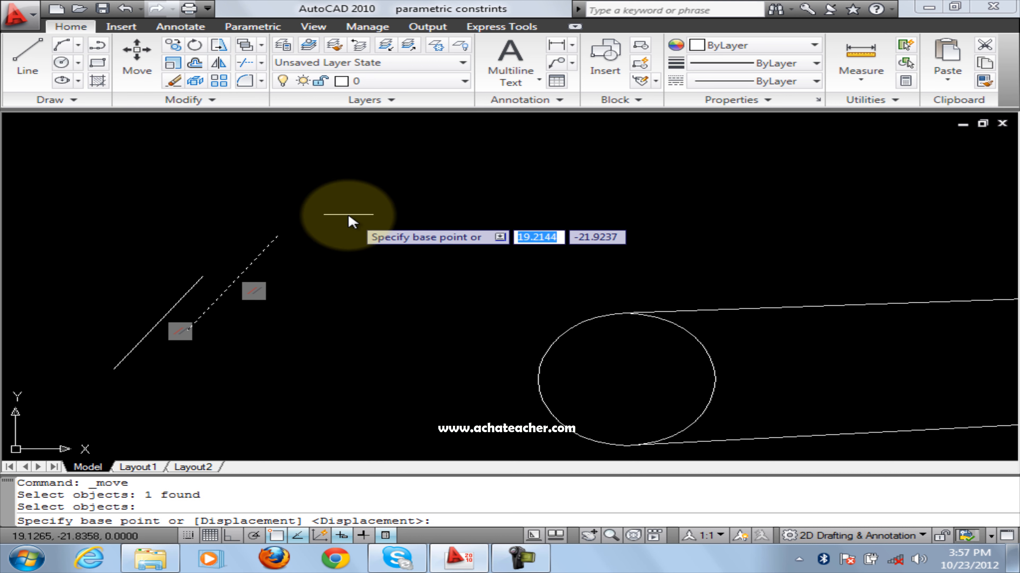
left_click(318, 224)
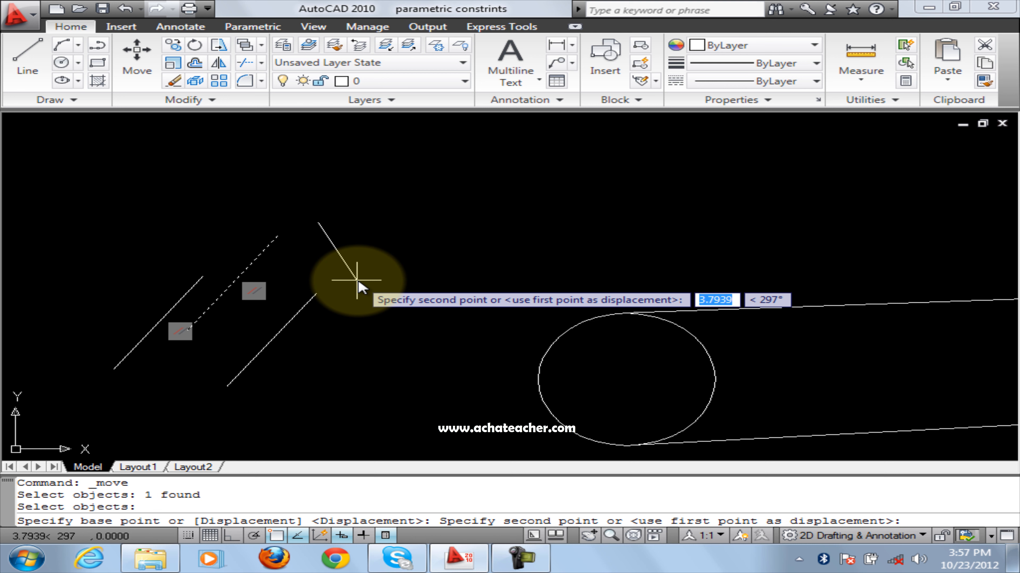
left_click(393, 286)
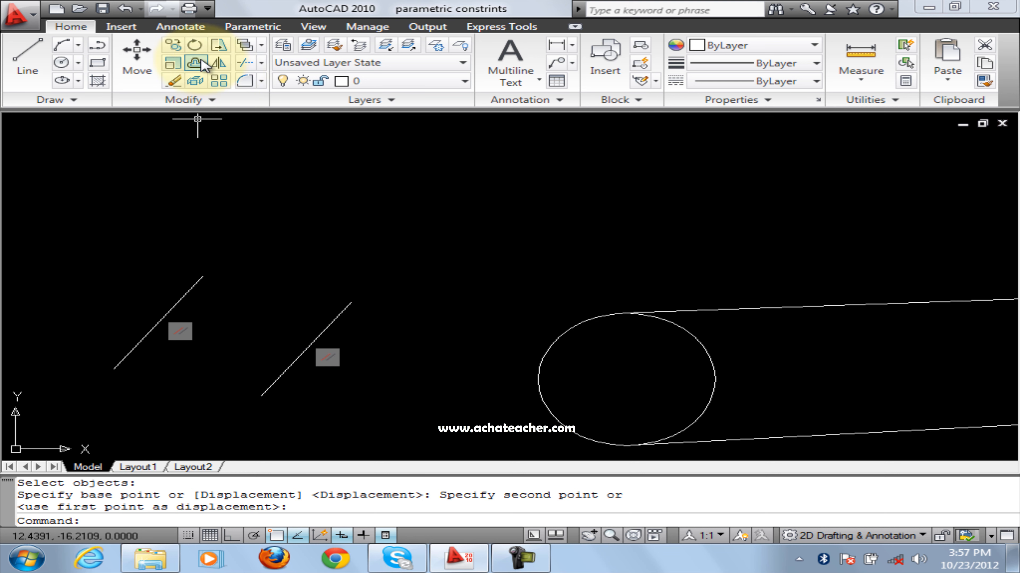
Rotate the moved line clockwise by a freely picked angle about a base point just above its upper end
left_click(195, 44)
left_click(319, 336)
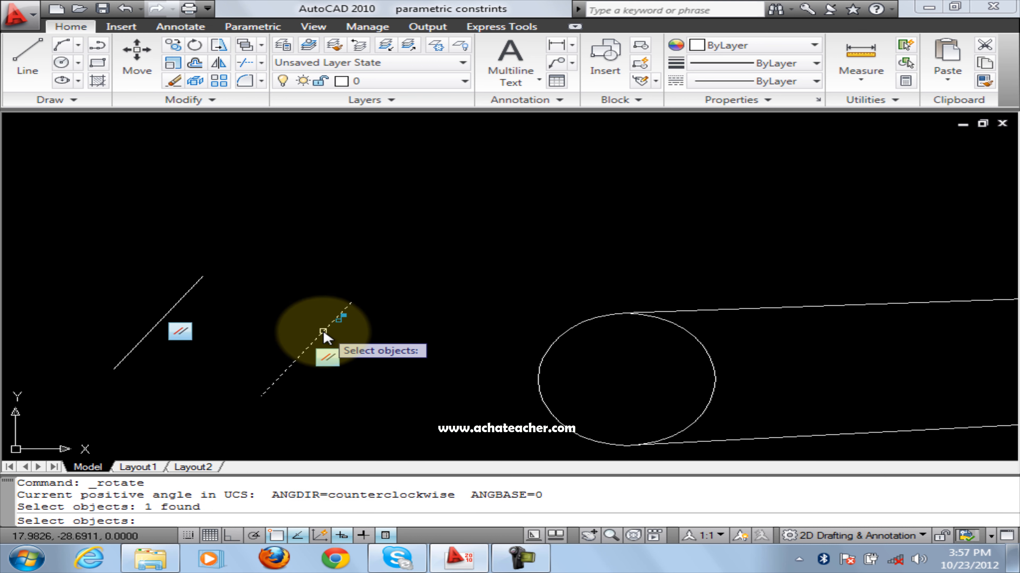
key("Return")
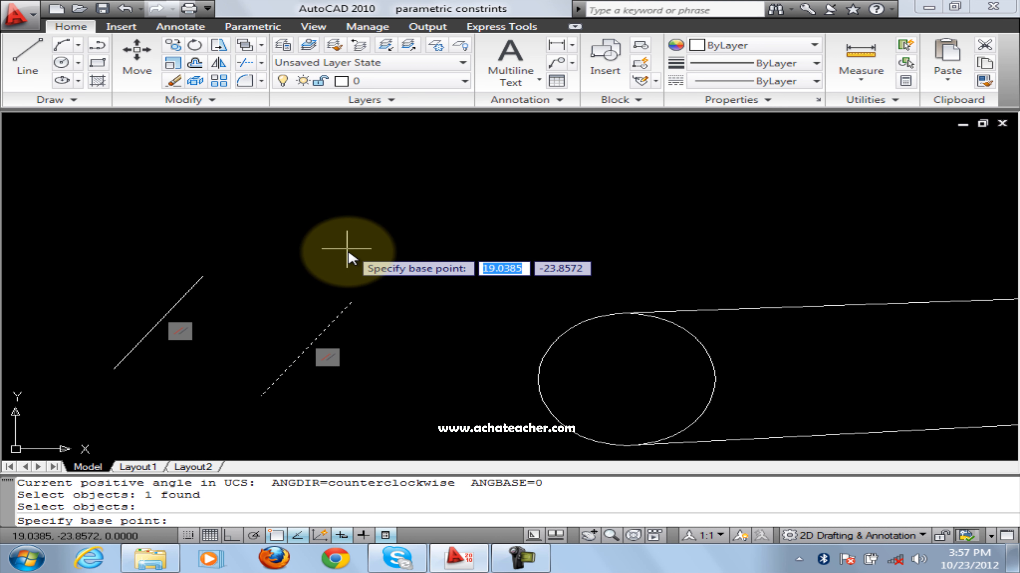
left_click(346, 249)
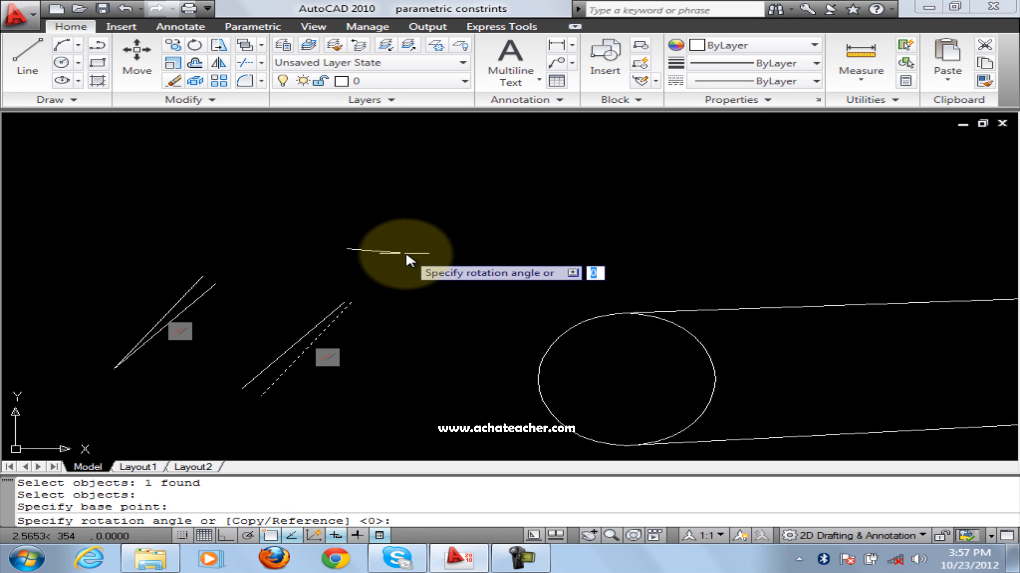
left_click(430, 275)
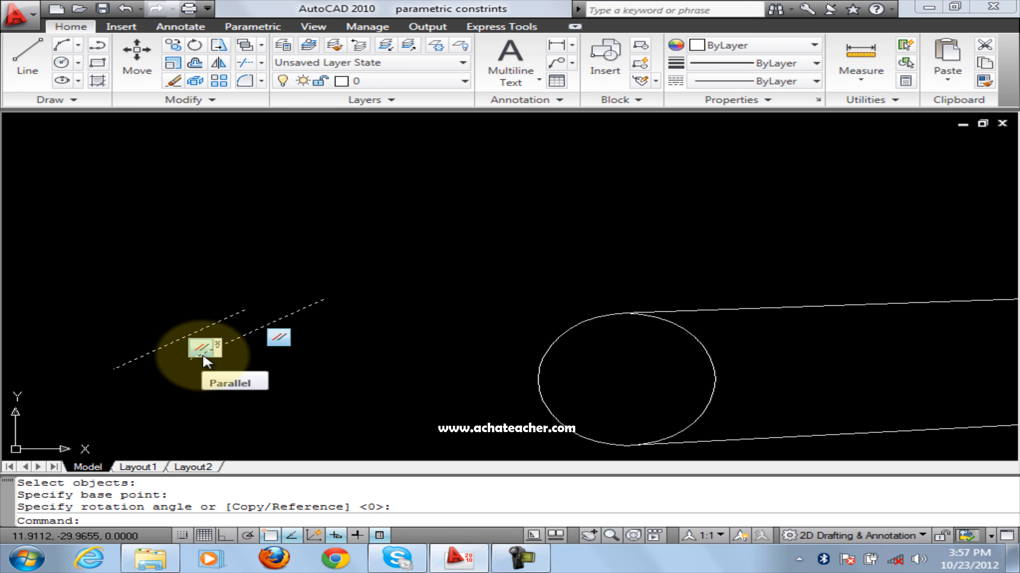
Apply a Perpendicular constraint to the two lines between the belt shape and the nested circles, steeper line first, and undo it
left_click(245, 27)
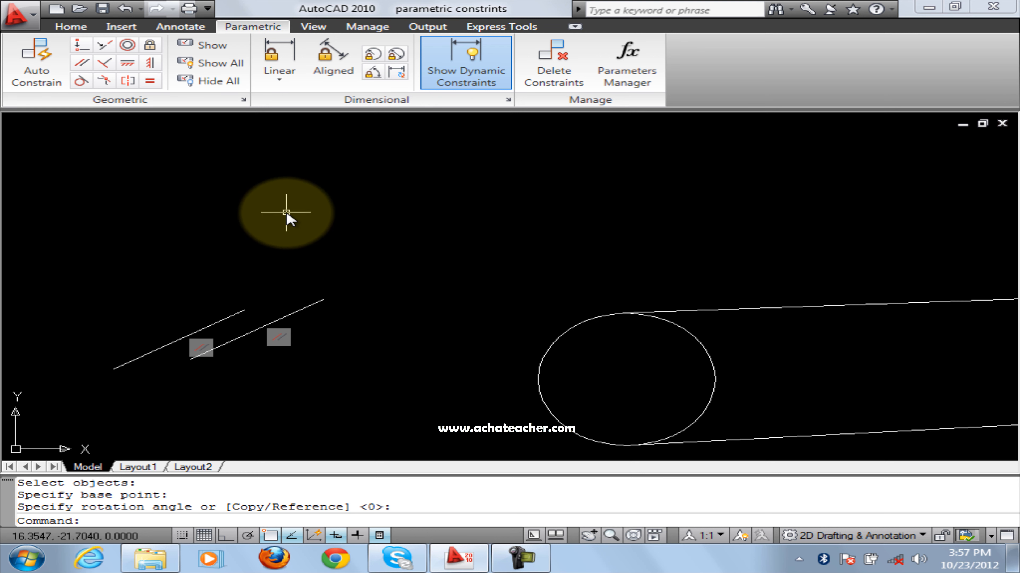
scroll(286, 212, "down", 4)
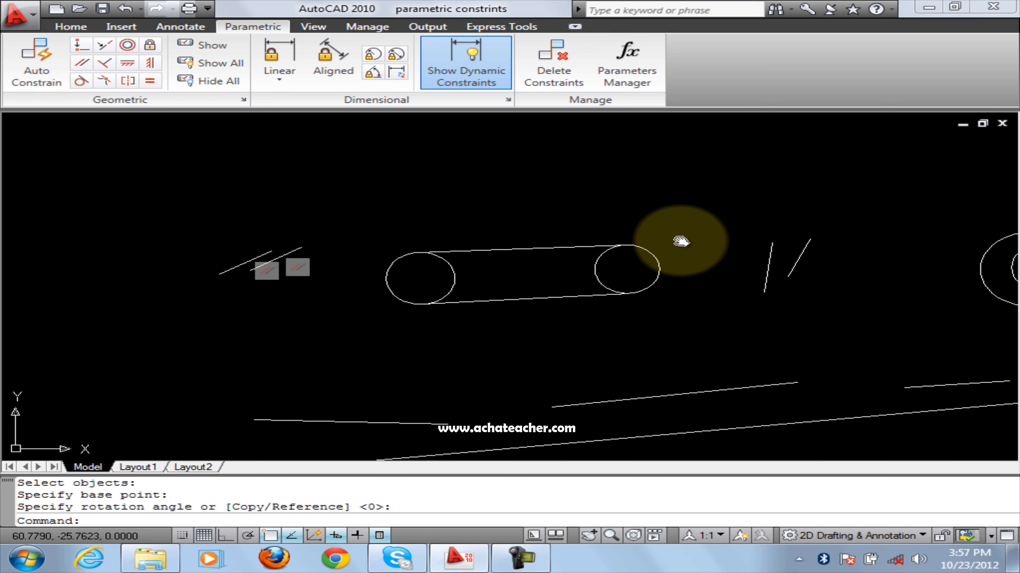
mouse_move(681, 241)
middle_mouse_down()
mouse_move(542, 279)
mouse_move(309, 282)
middle_mouse_up()
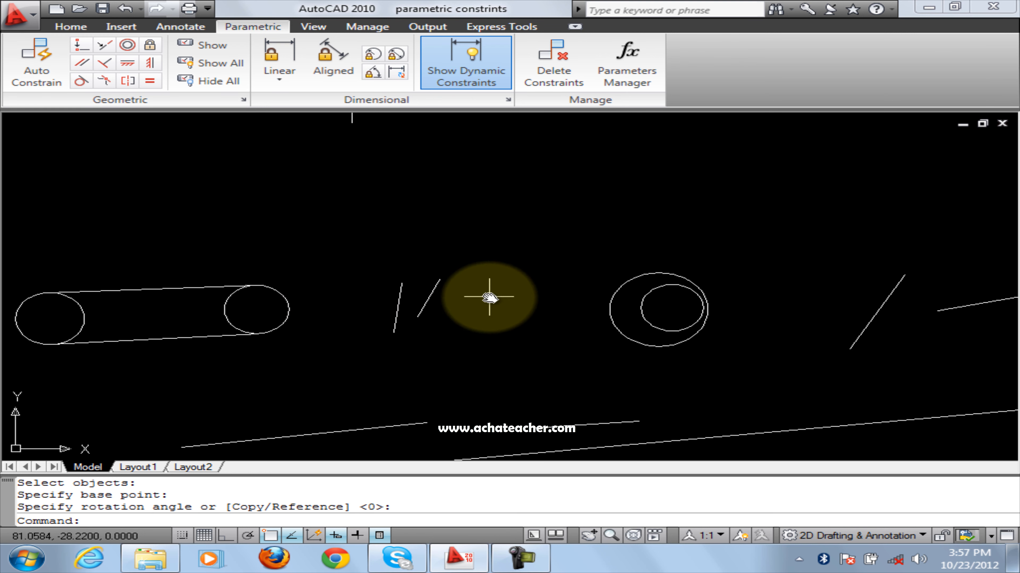
scroll(455, 299, "up", 1)
scroll(455, 299, "down", 2)
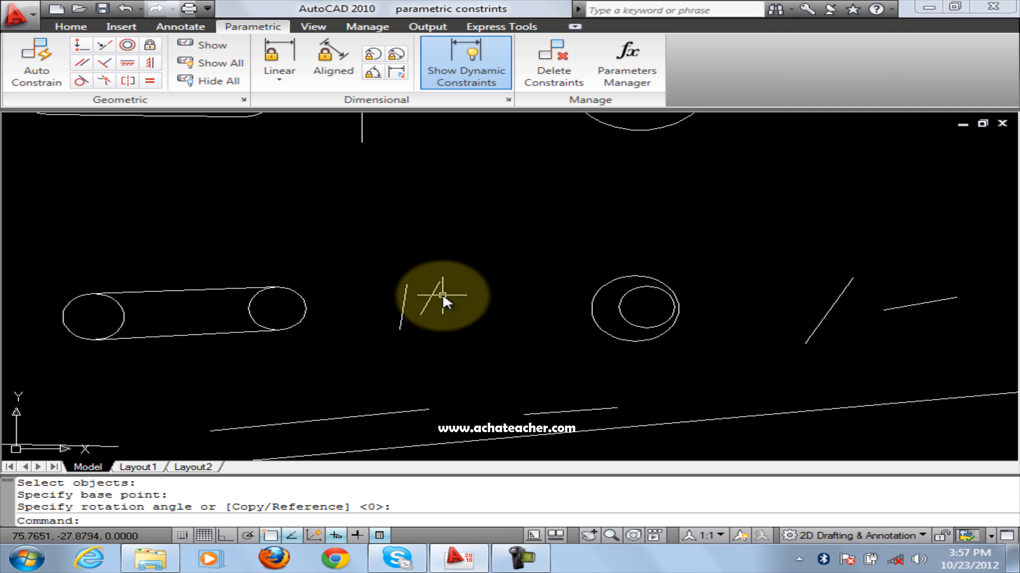
scroll(447, 297, "up", 2)
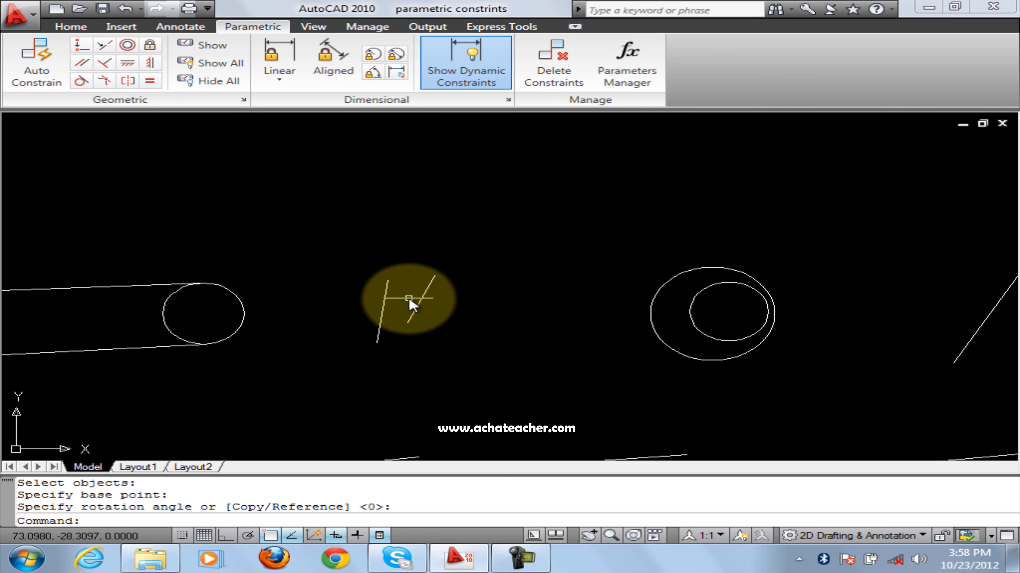
scroll(372, 308, "up", 4)
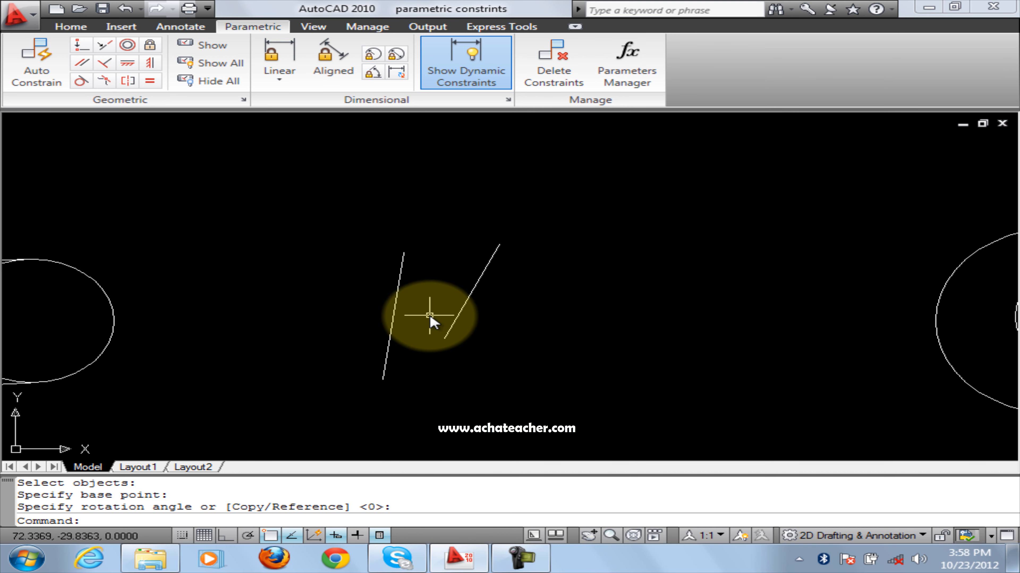
middle_click_drag(428, 316, 392, 309)
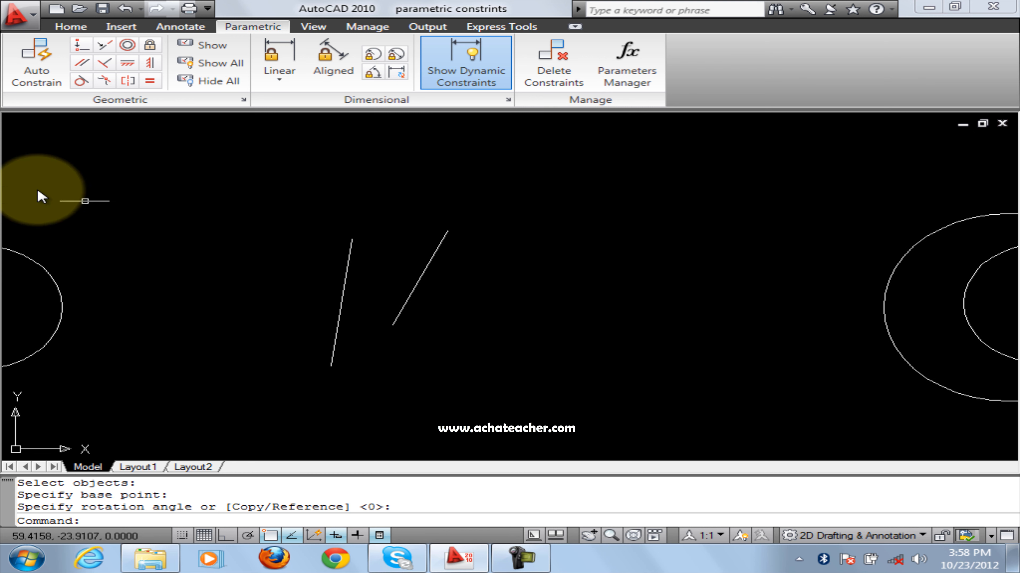
left_click(103, 64)
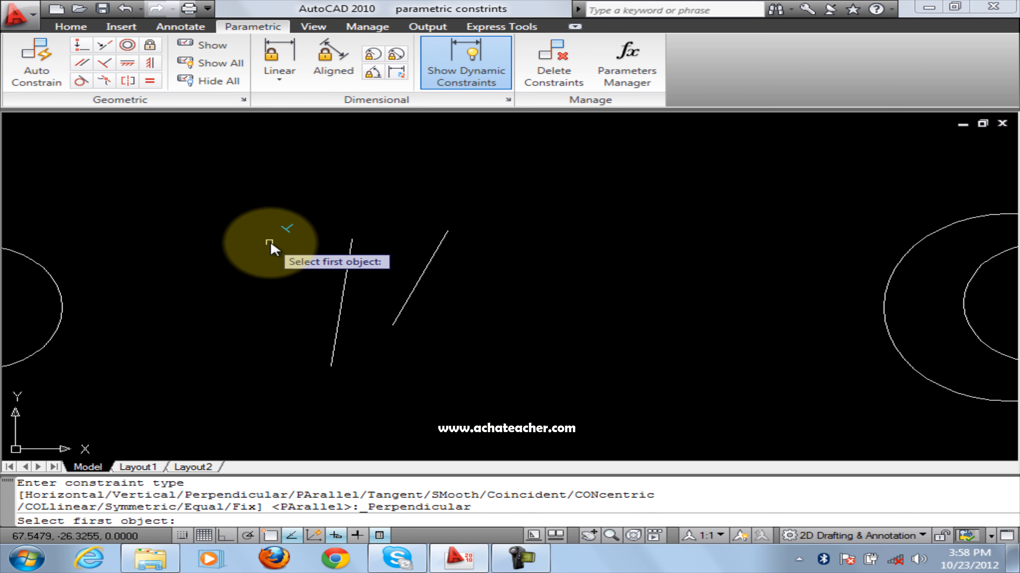
left_click(350, 264)
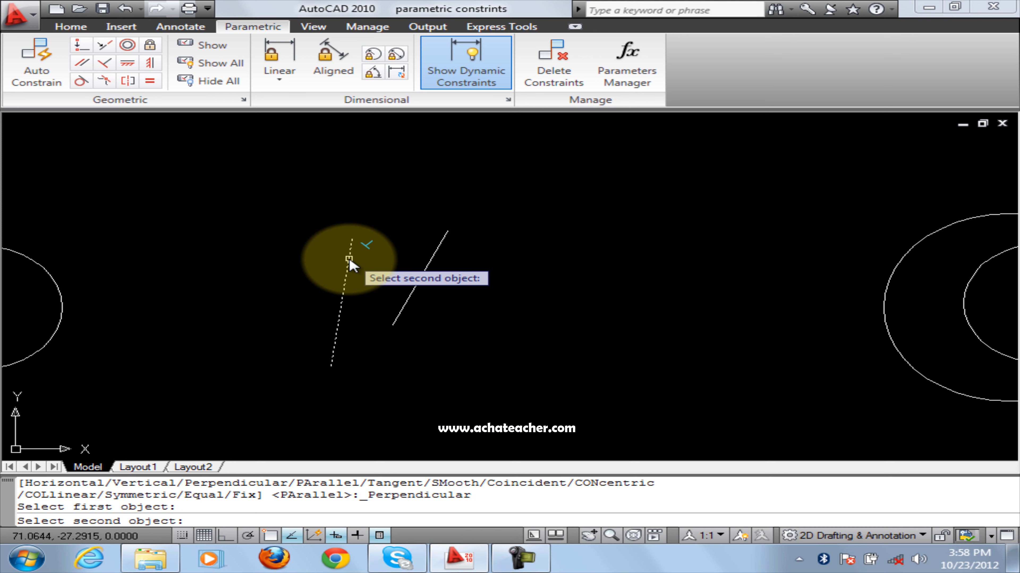
left_click(445, 235)
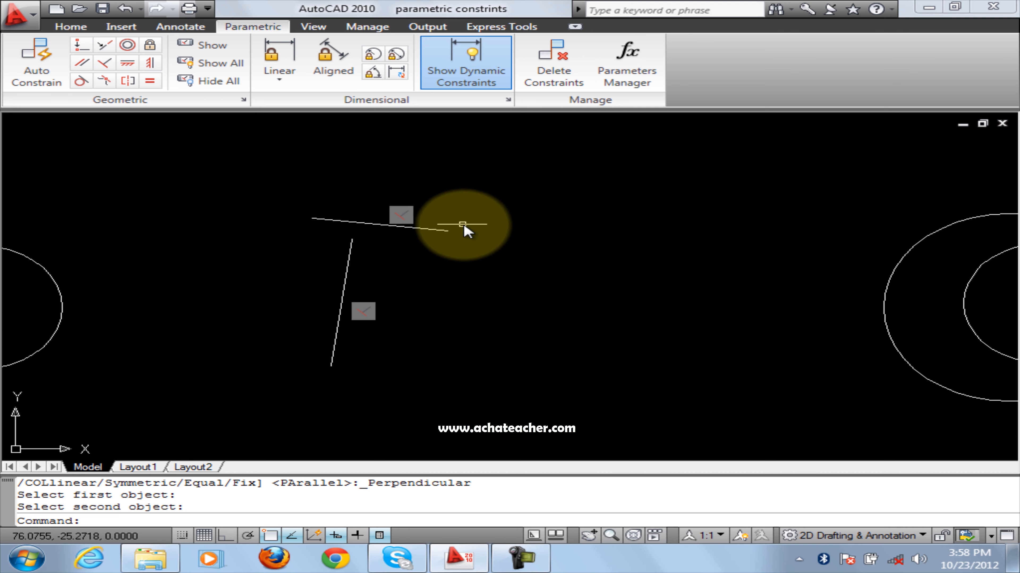
key("ctrl+z")
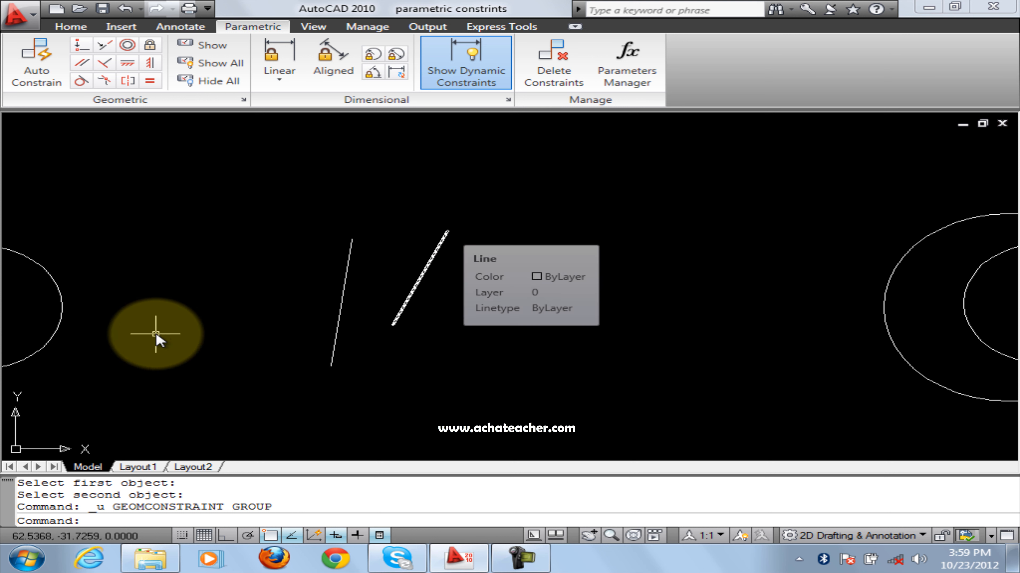
Constrain the shorter slanted line perpendicular to the steeper line between the belt shape and the nested circles
left_click(105, 64)
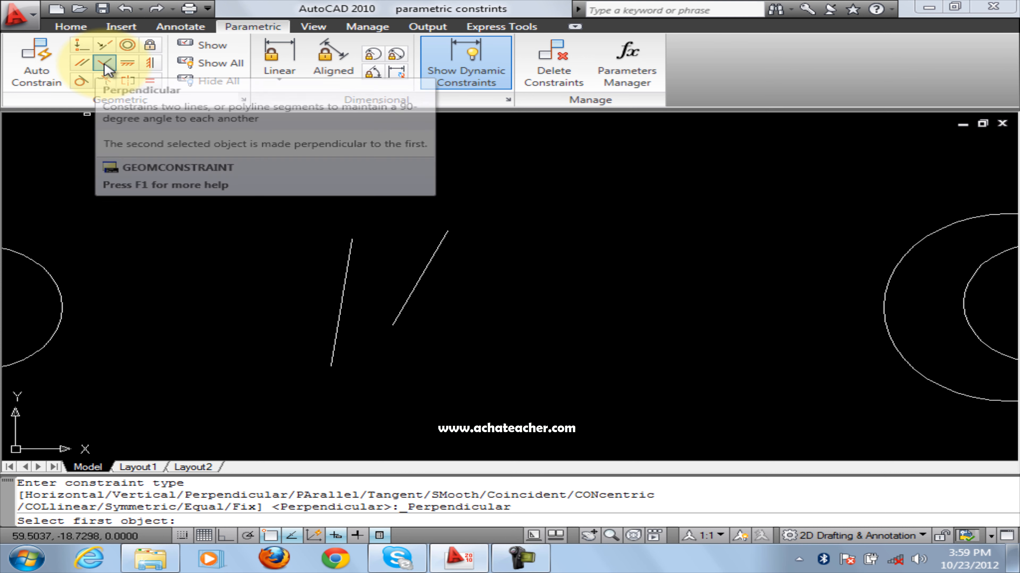
left_click(349, 246)
left_click(426, 273)
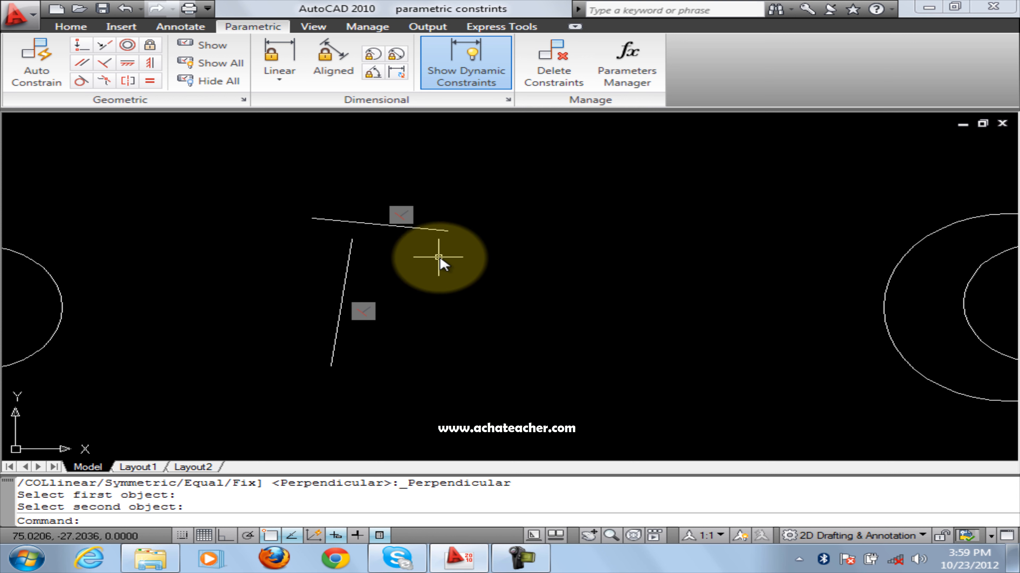
mouse_move(376, 315)
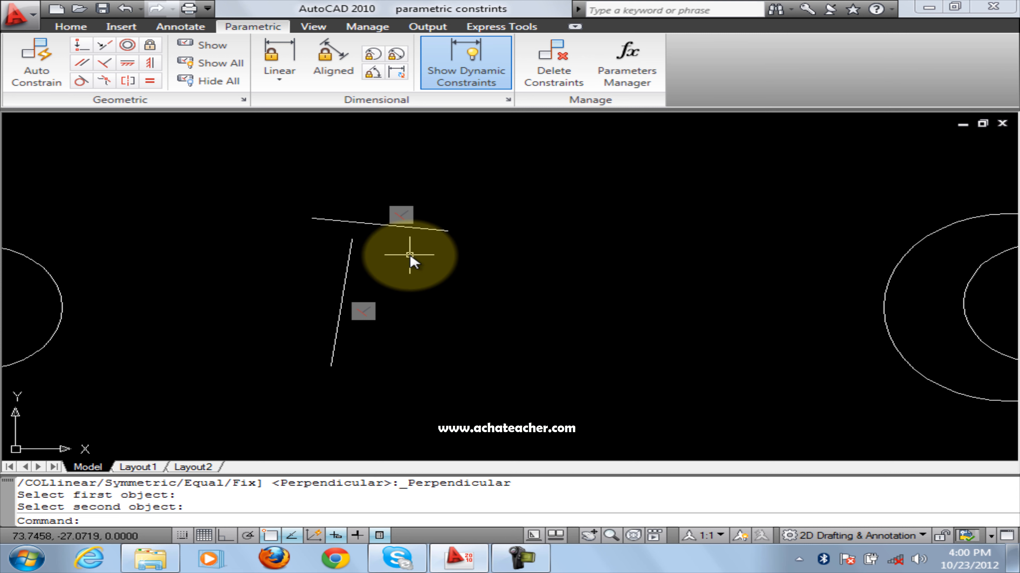
Draw a circle with a radius of about 3.72 above the left end of the existing two-circle belt shape
scroll(415, 261, "down", 5)
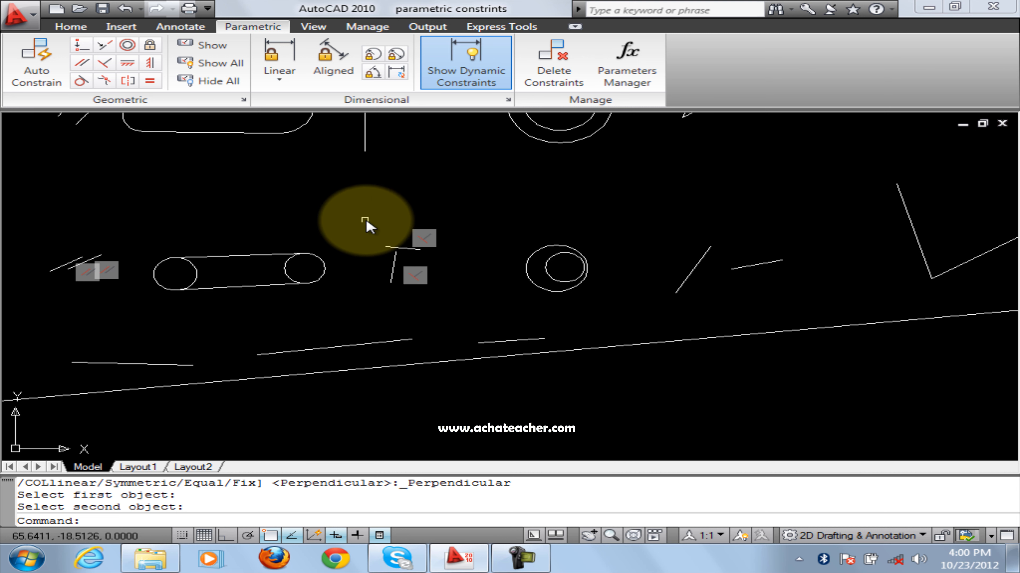
middle_click_drag(368, 221, 534, 293)
scroll(392, 359, "up", 5)
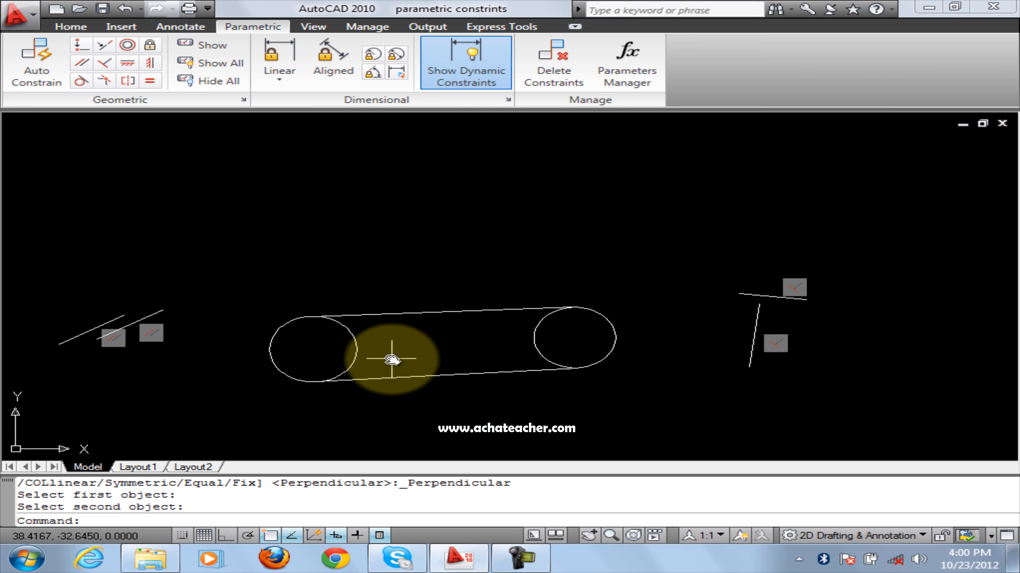
scroll(391, 359, "up", 2)
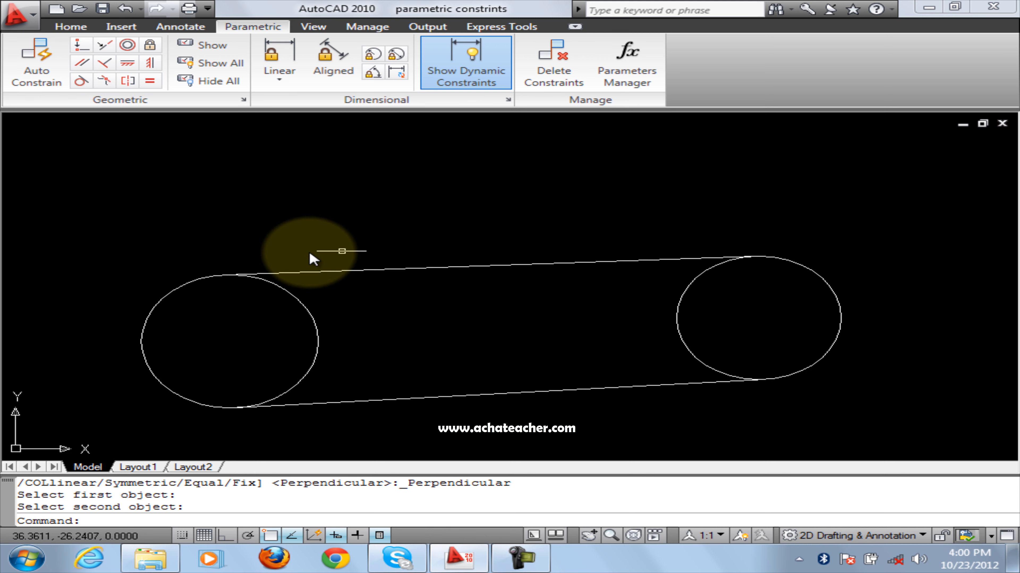
scroll(432, 354, "down", 3)
scroll(433, 349, "up", 2)
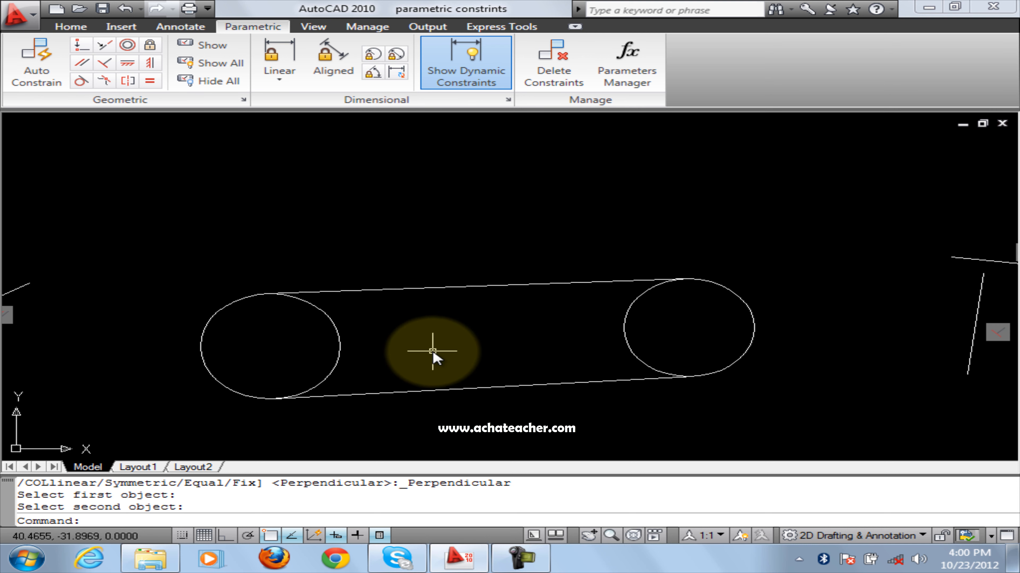
middle_click_drag(433, 347, 435, 392)
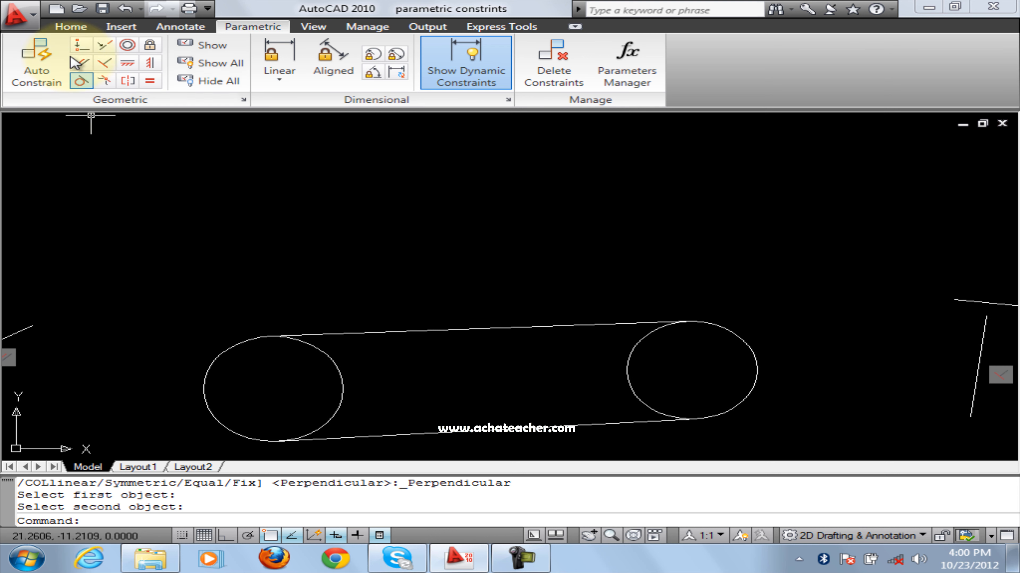
left_click(71, 26)
left_click(64, 60)
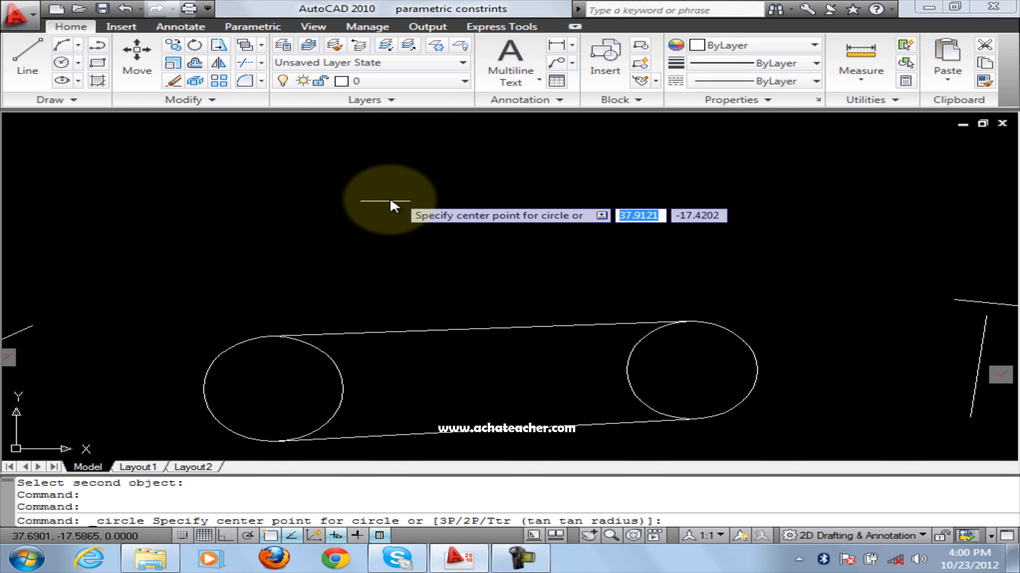
left_click(220, 198)
left_click(261, 236)
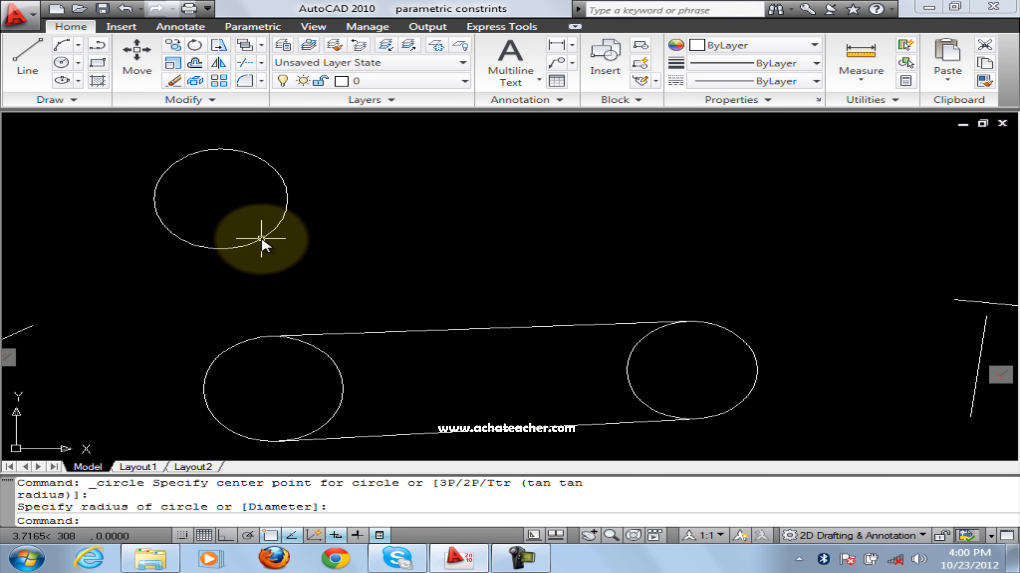
Draw a second circle with a radius of about 4.22, up and to the right of the new circle
left_click(63, 62)
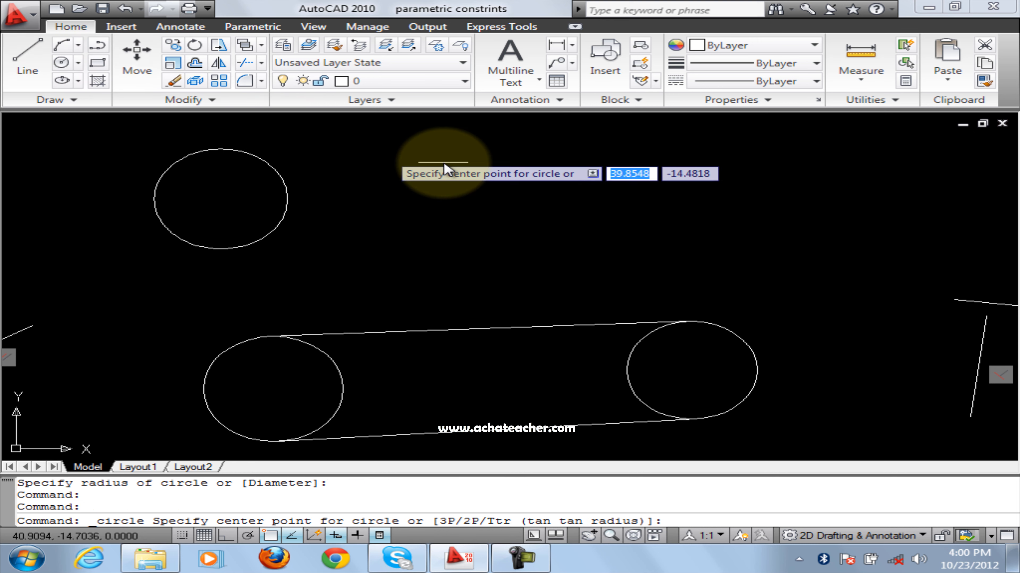
left_click(589, 147)
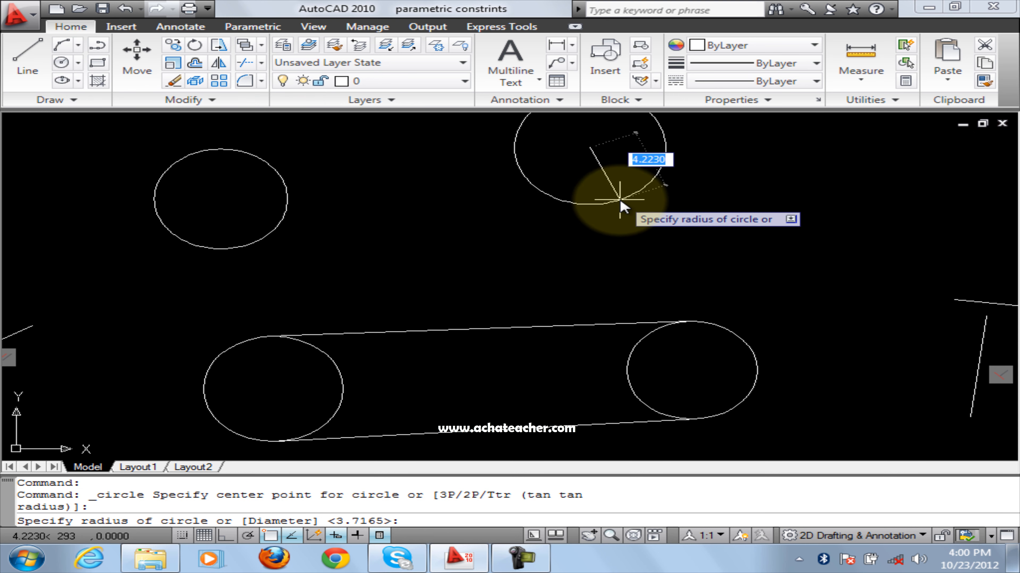
left_click(619, 200)
Draw a line tangent to the upper sides of both new circles, from the larger to the smaller one, using Tangent snaps
middle_click_drag(466, 201, 505, 275)
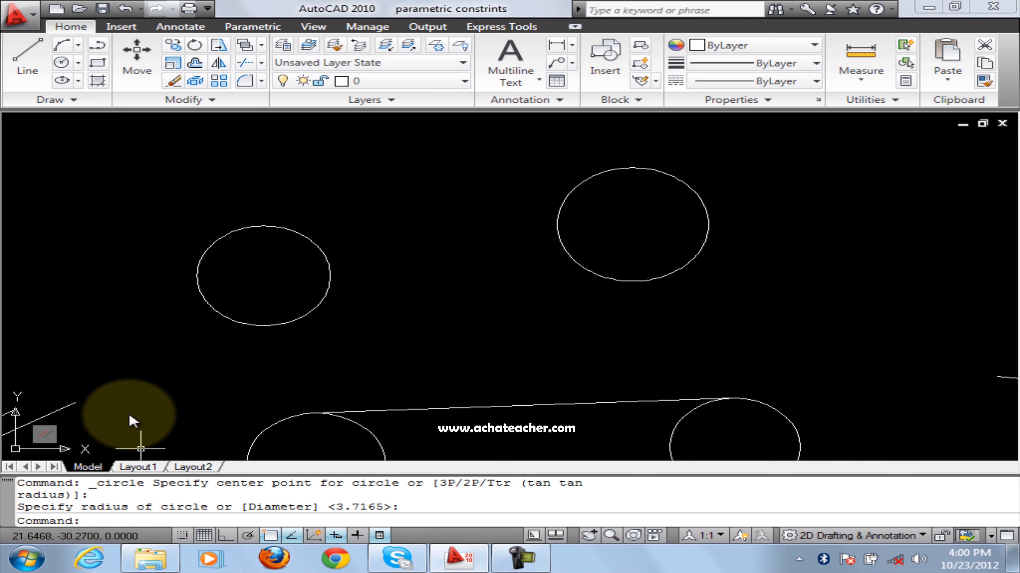
left_click(14, 72)
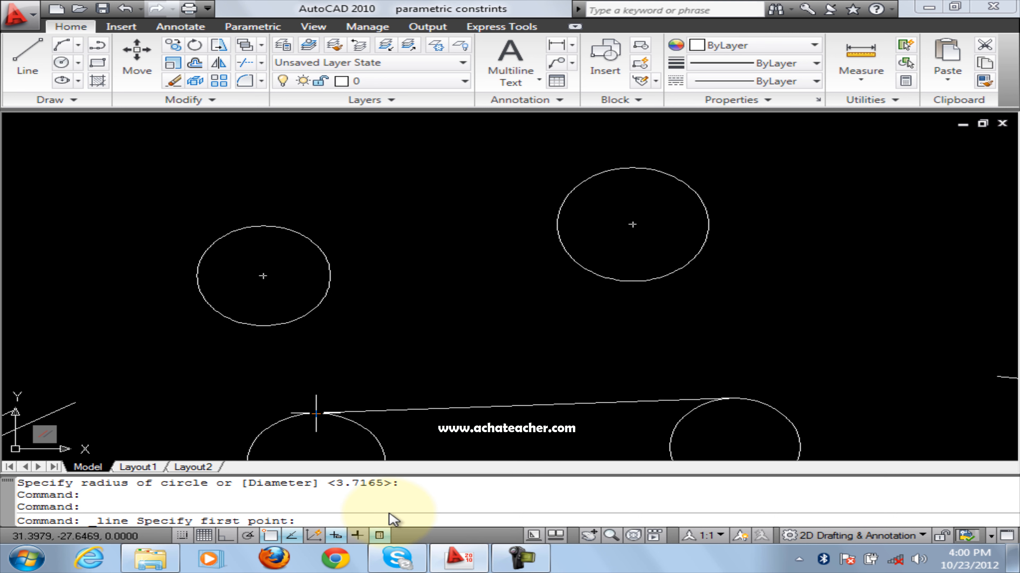
type("t")
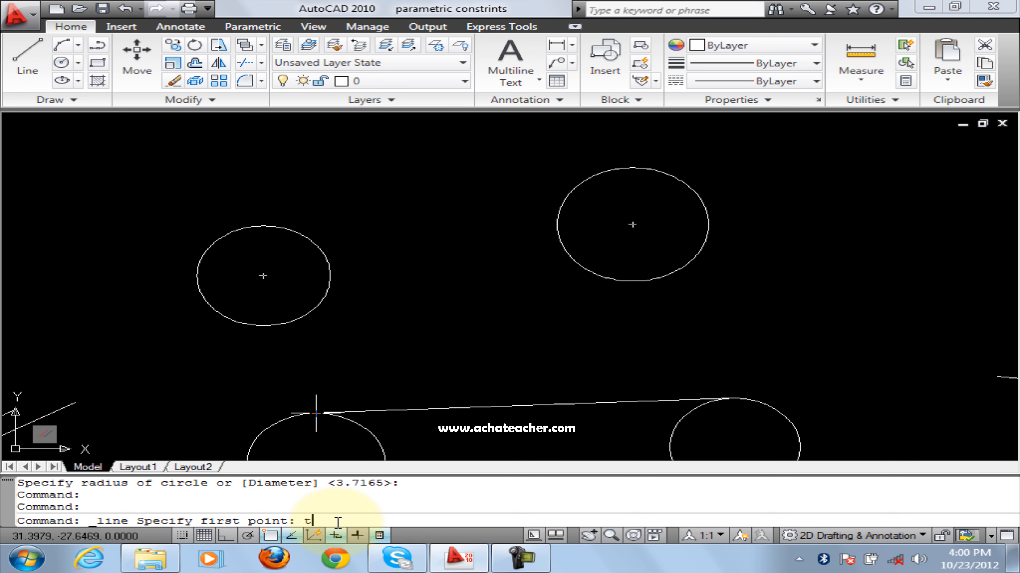
type("an")
key("Return")
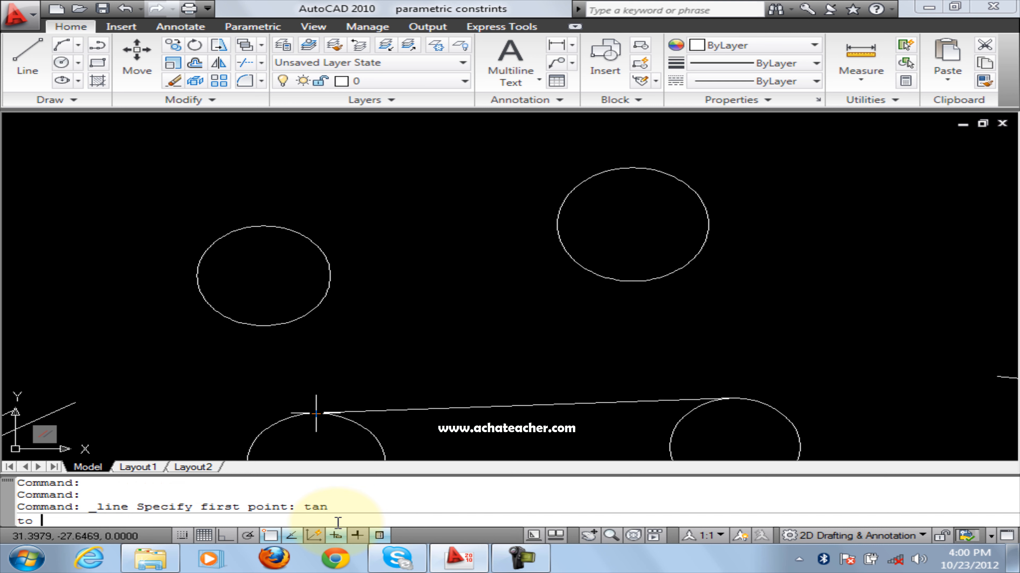
left_click(604, 171)
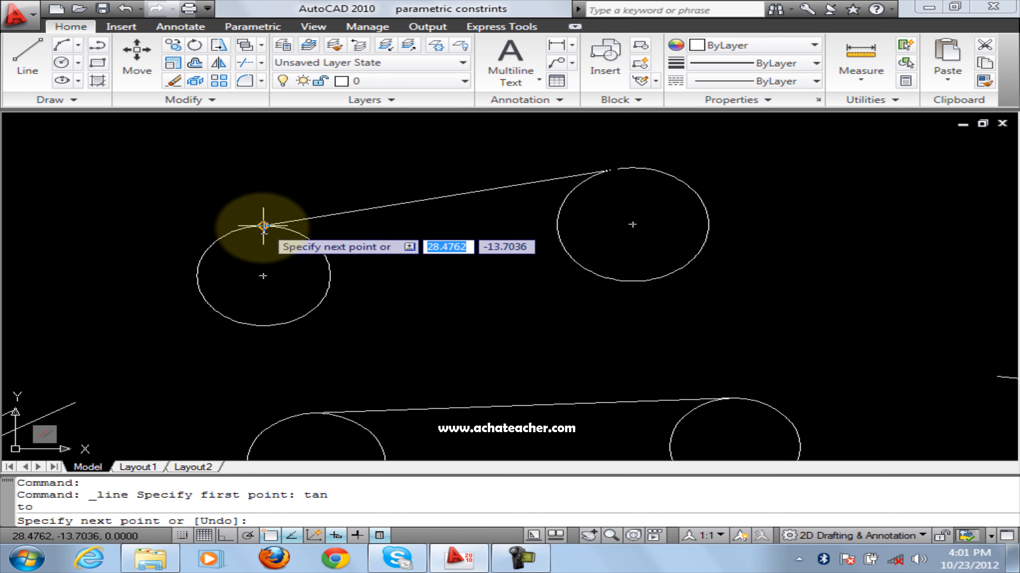
right_click(270, 535)
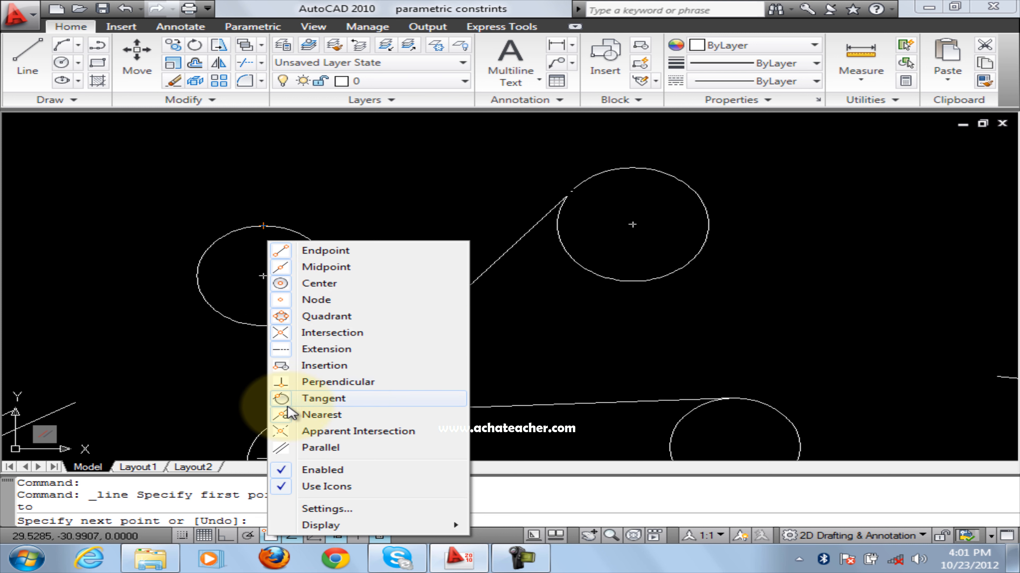
left_click(281, 398)
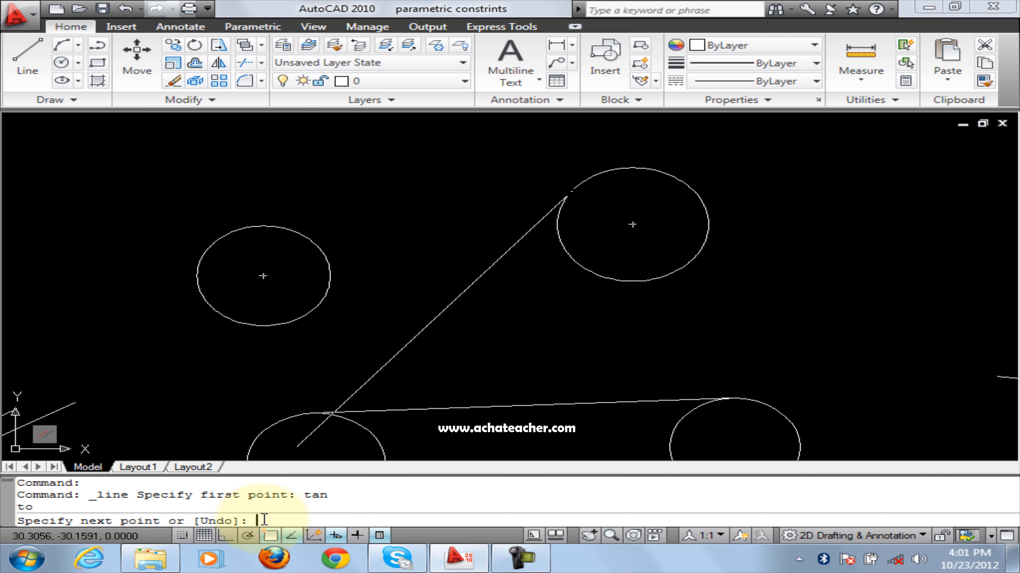
type("tan")
key("Return")
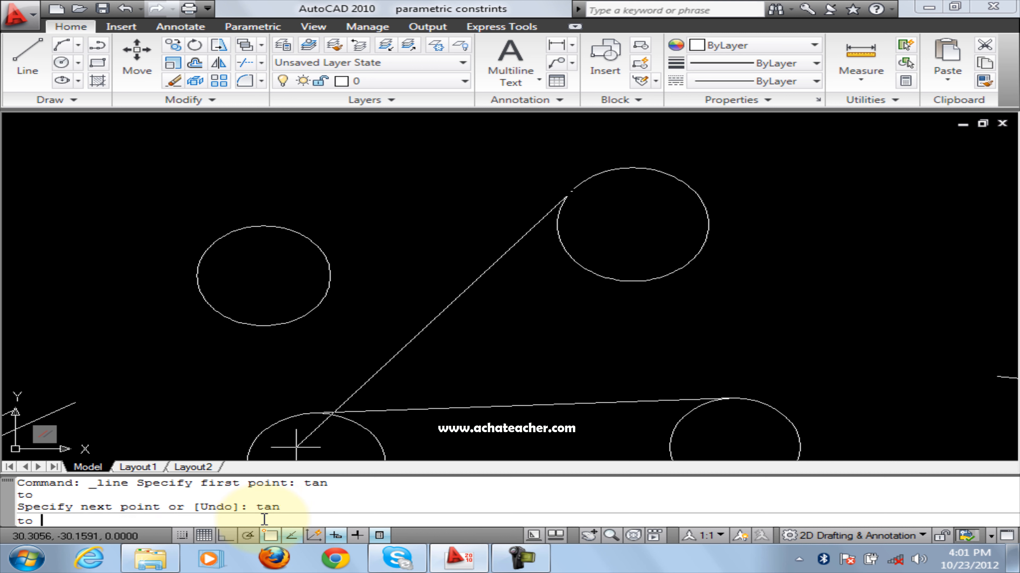
left_click(283, 228)
key("Return")
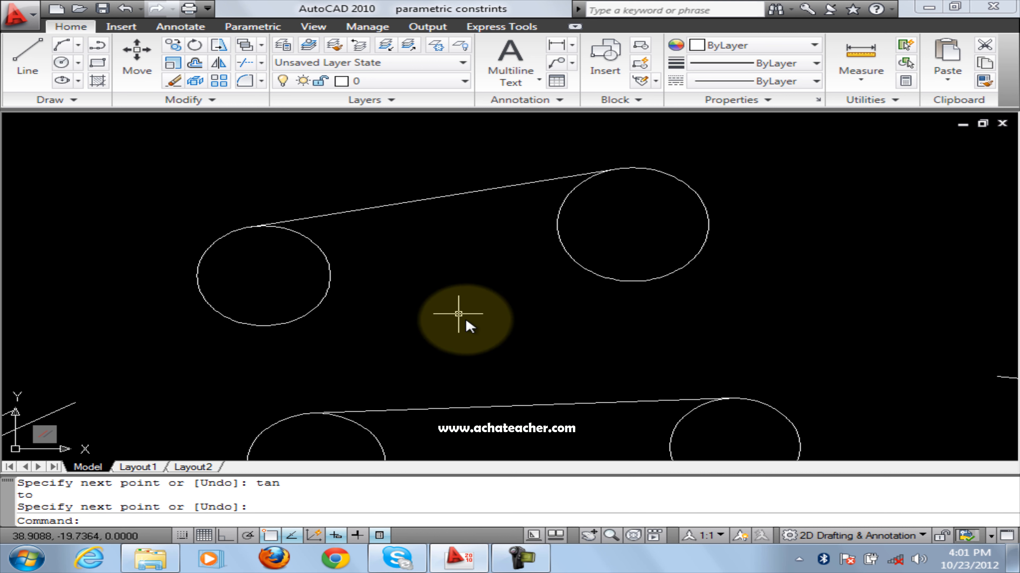
Draw a second tangent line along the undersides of the two new circles, from the larger to the smaller one, using Tangent snaps
left_click(25, 64)
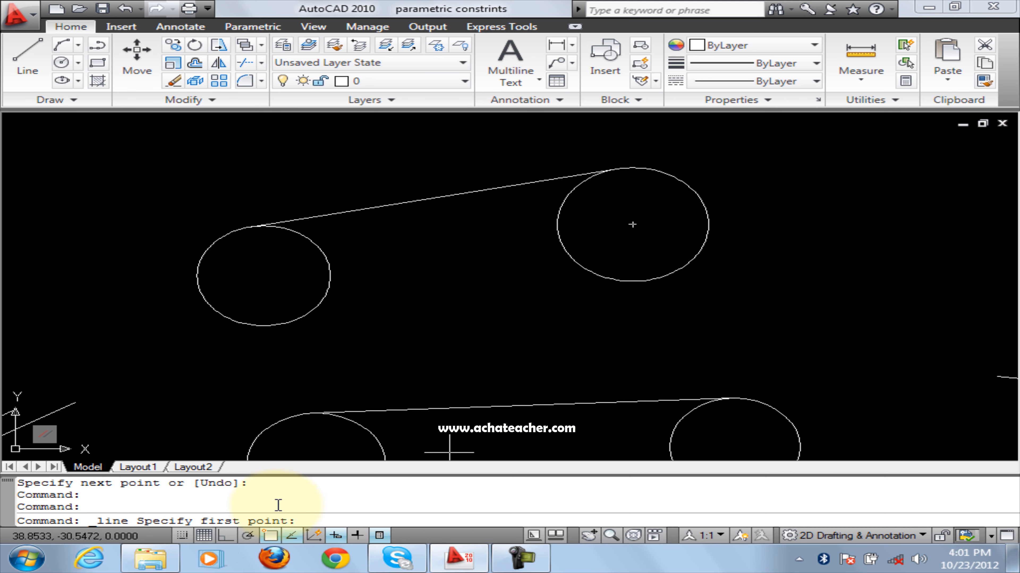
type("tan")
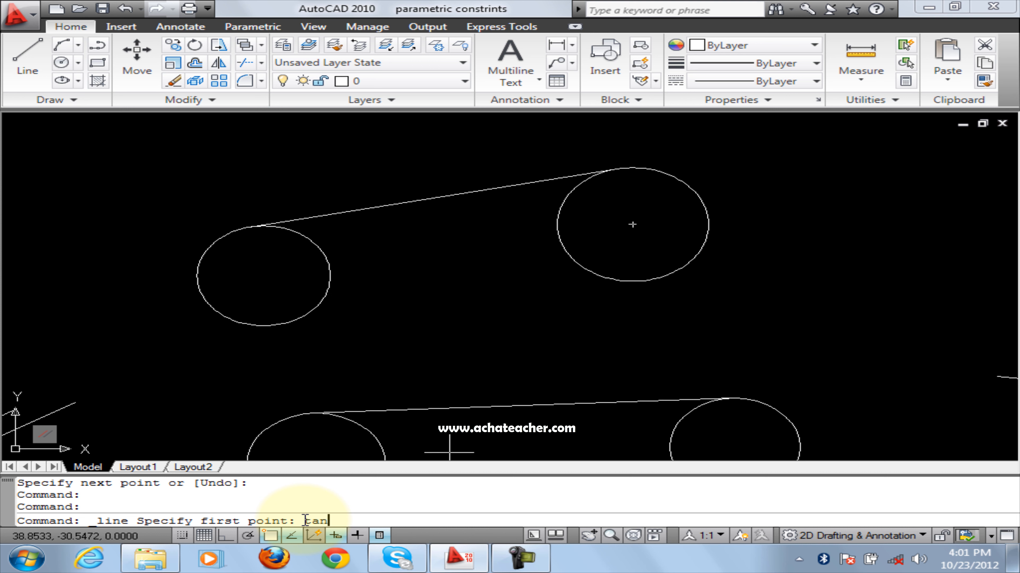
key("Return")
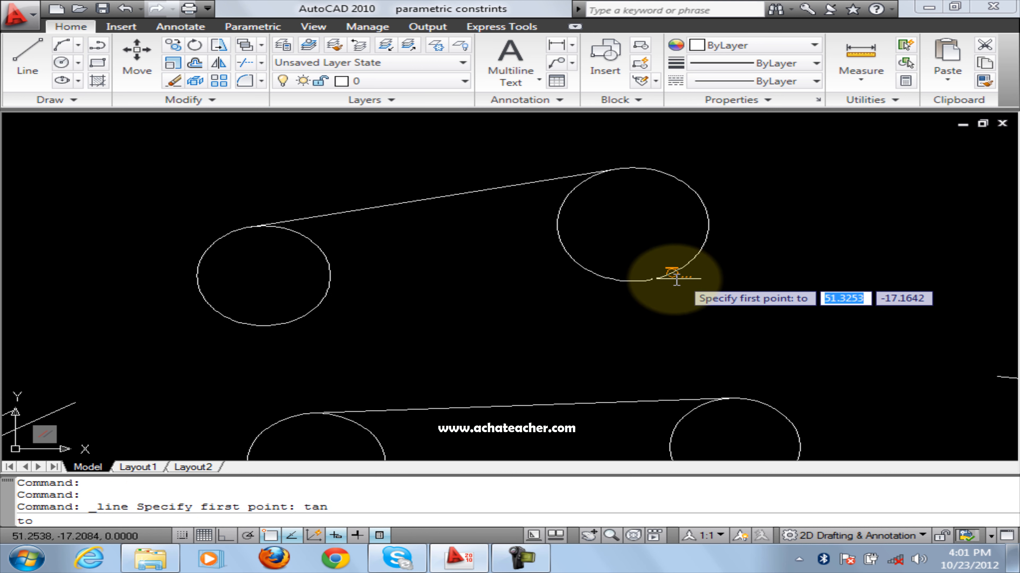
left_click(658, 278)
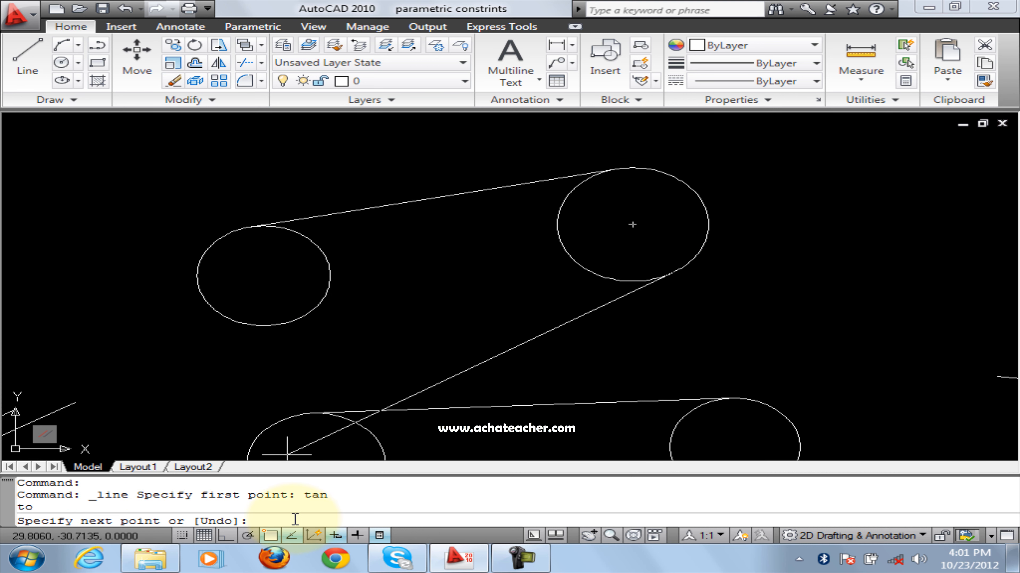
type("tan")
key("Return")
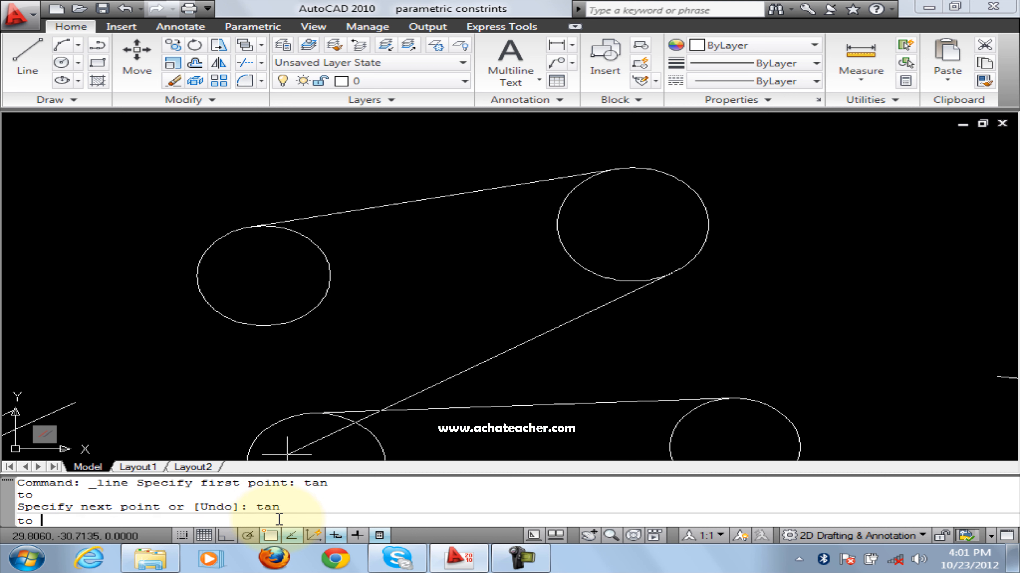
left_click(276, 325)
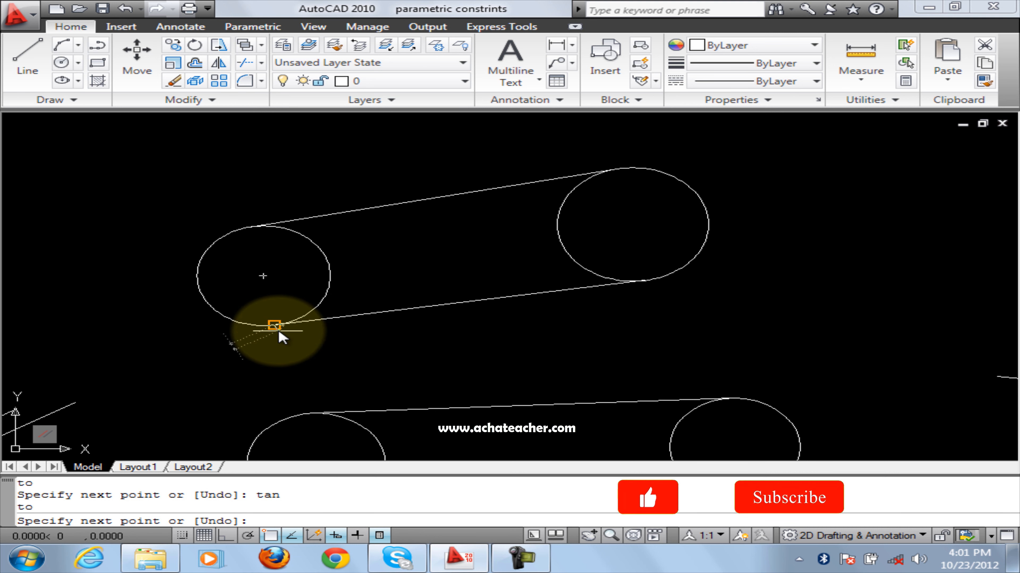
key("Return")
Trim the inner arcs of both circles in the lower belt shape, using all objects as cutting edges, to leave a slot outline
scroll(301, 354, "down", 3)
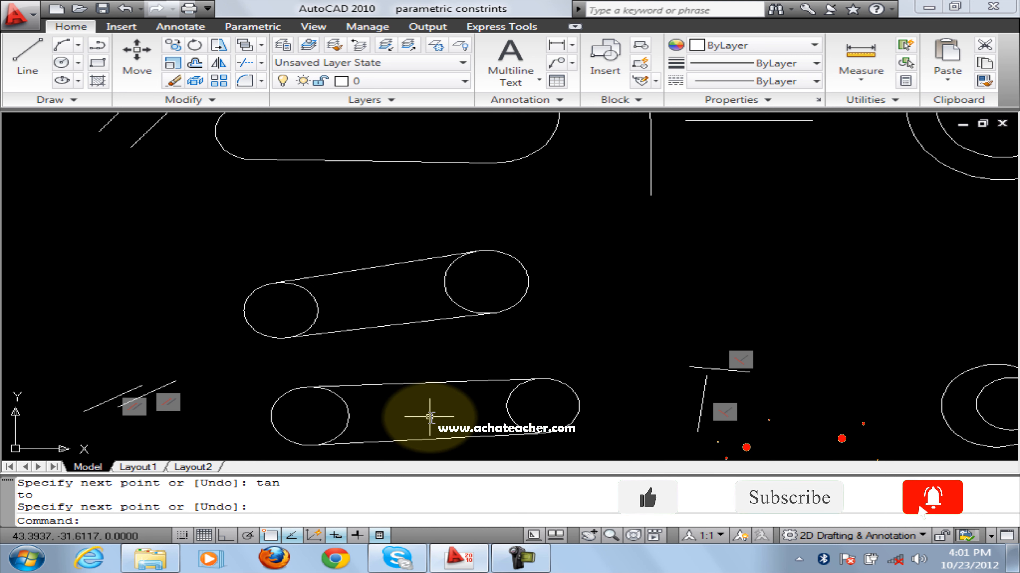
middle_click_drag(428, 414, 438, 372)
scroll(438, 366, "up", 3)
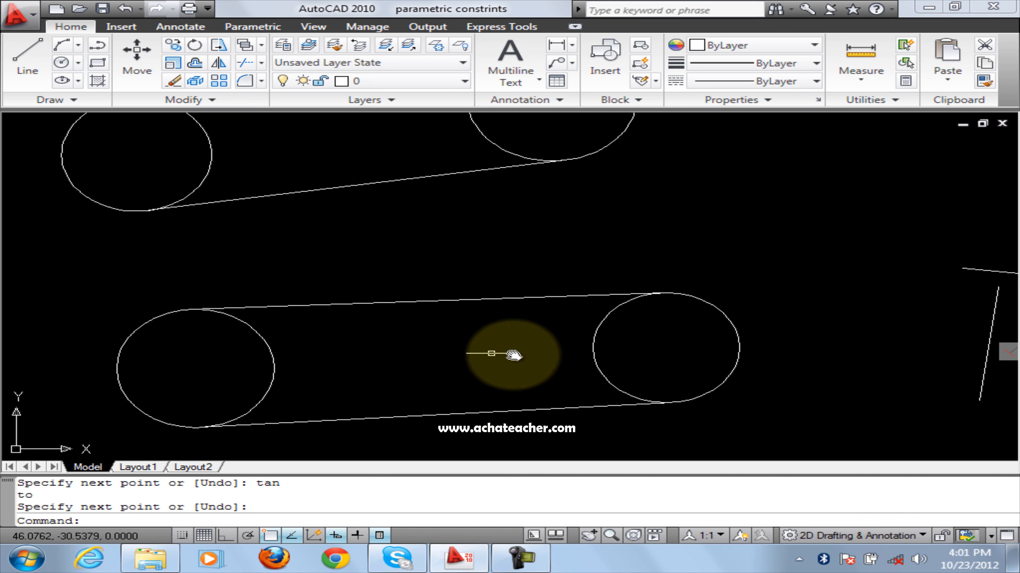
left_click(107, 522)
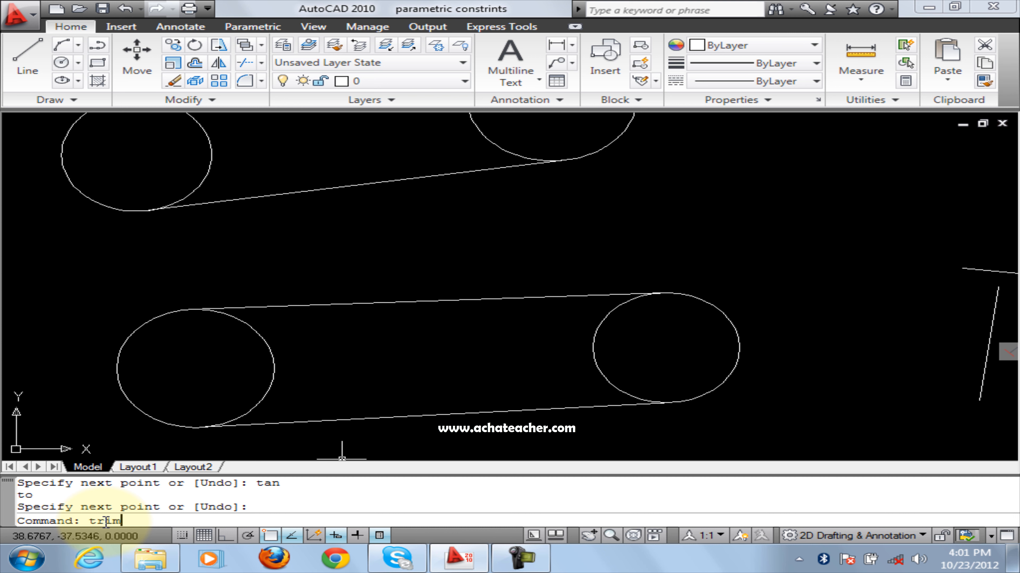
key("Return")
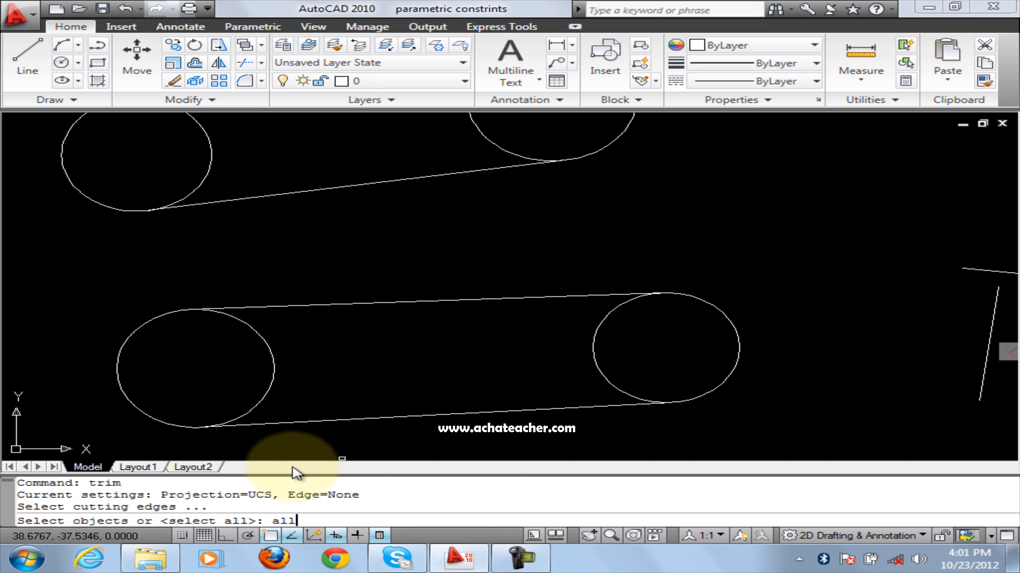
type("all")
key("Return")
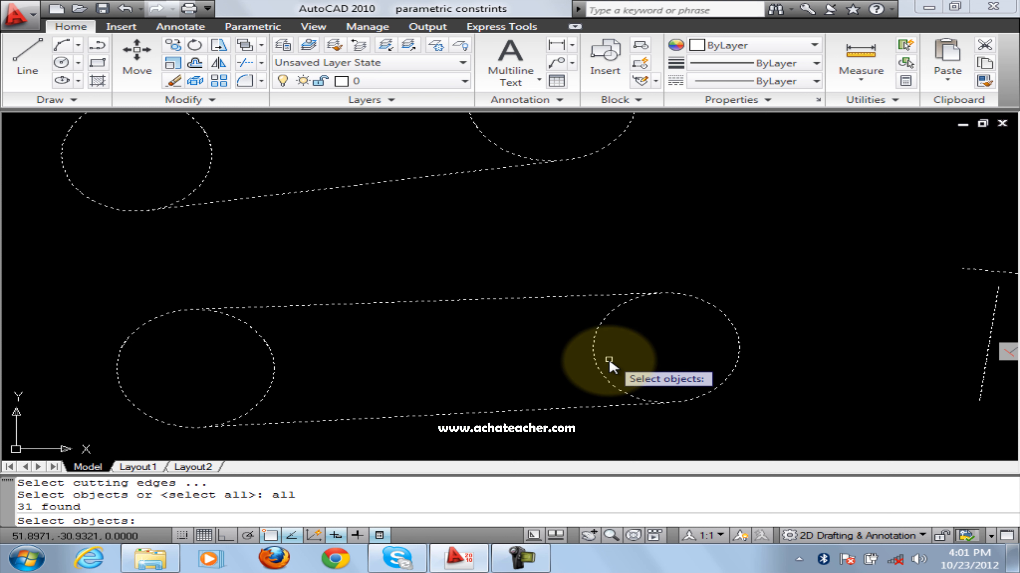
key("Return")
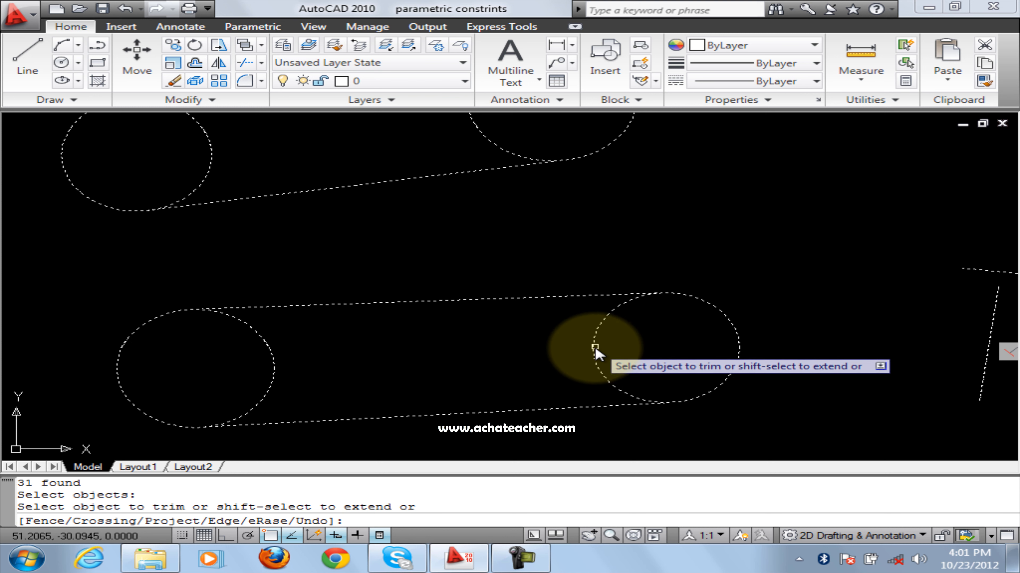
left_click(594, 348)
left_click(273, 361)
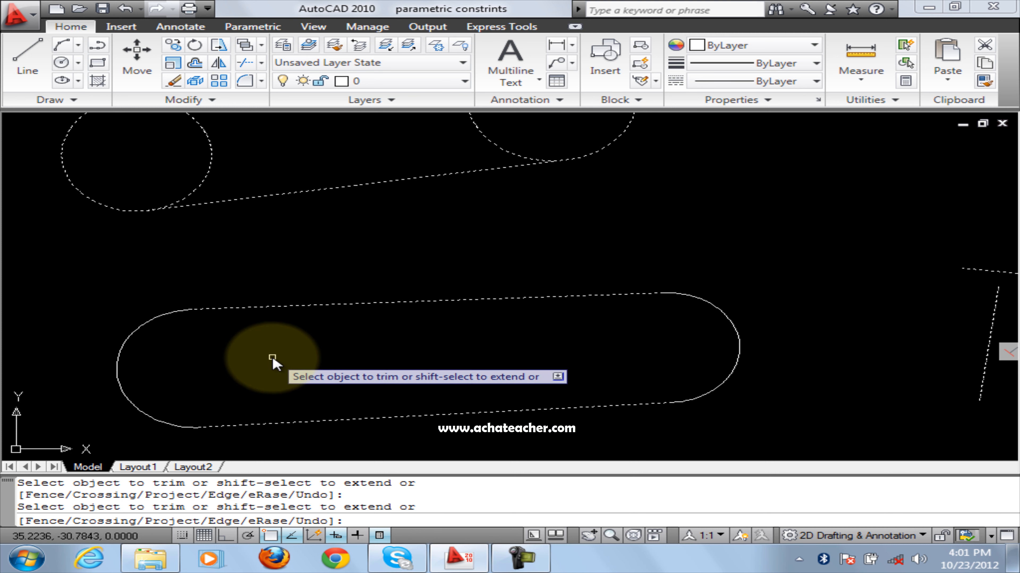
key("Return")
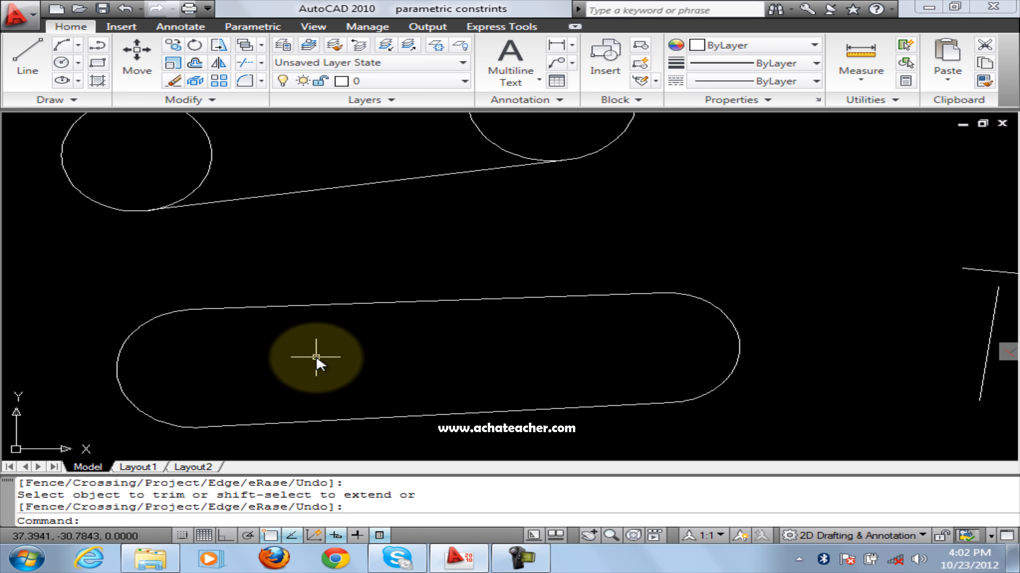
Convert the slot's right end arc to a polyline with PEDIT and join the other segments of the outline to it
scroll(321, 372, "up", 2)
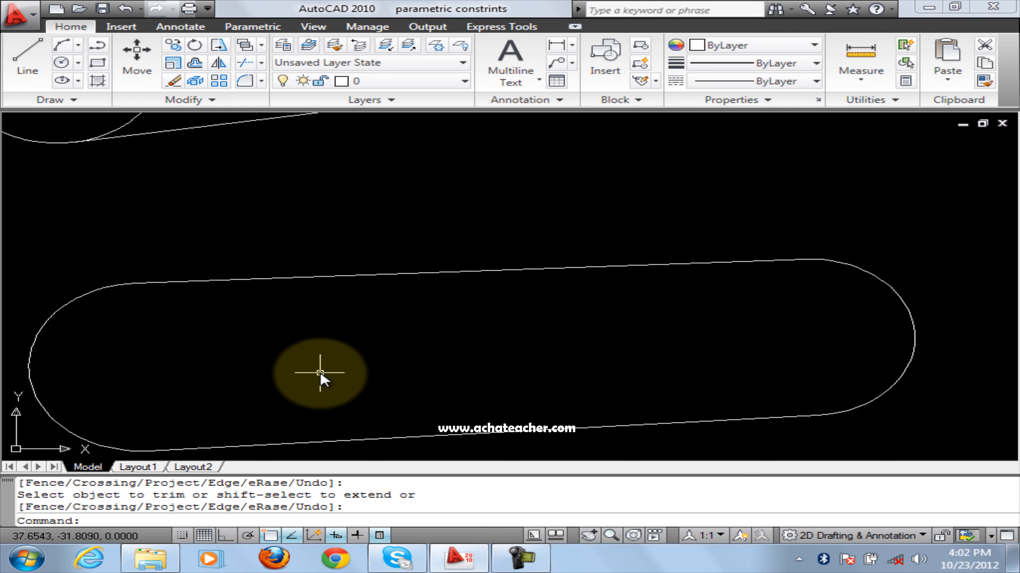
middle_click_drag(317, 371, 334, 342)
scroll(334, 342, "down", 2)
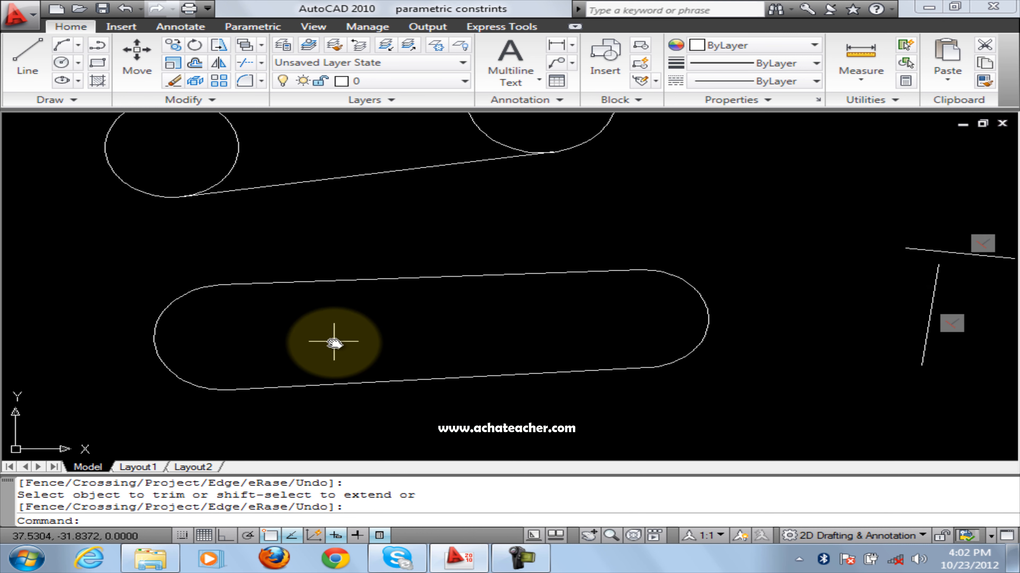
left_click(241, 28)
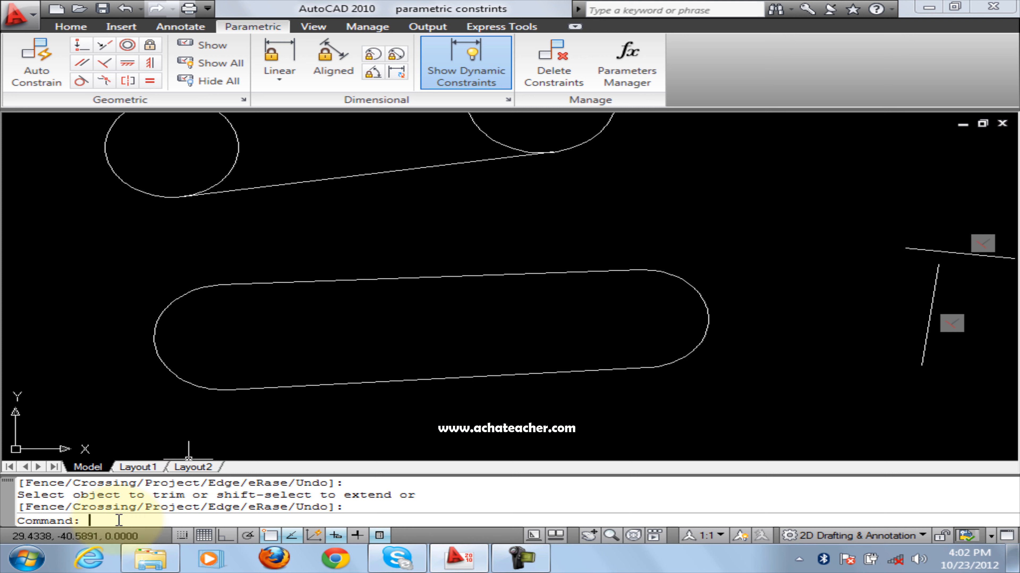
key("Return")
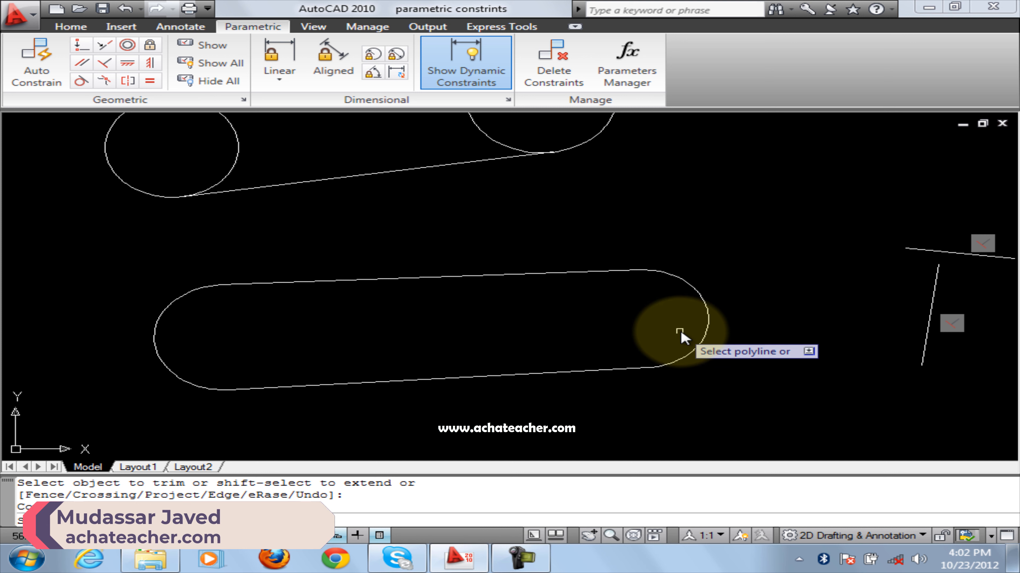
left_click(707, 319)
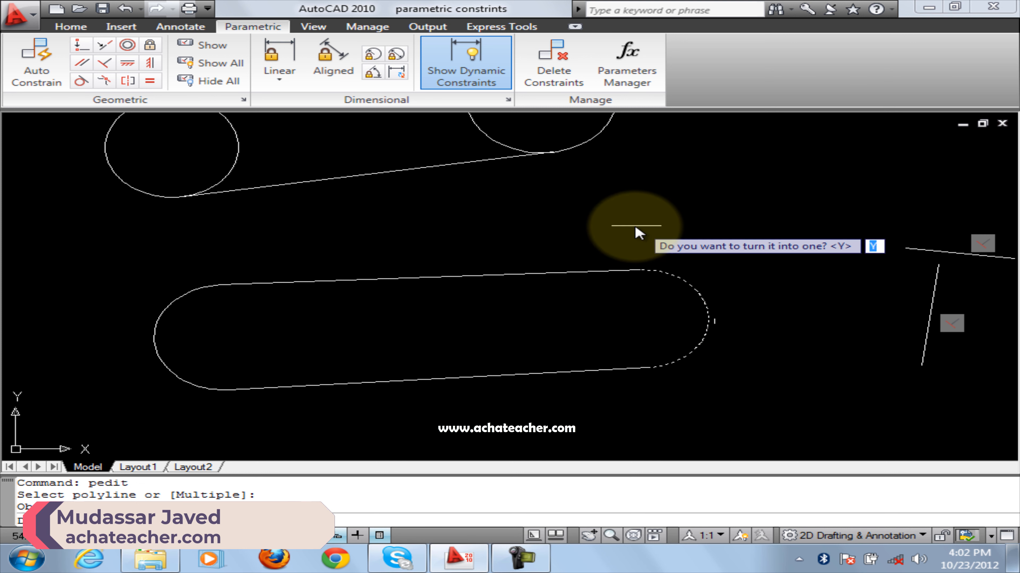
key("Return")
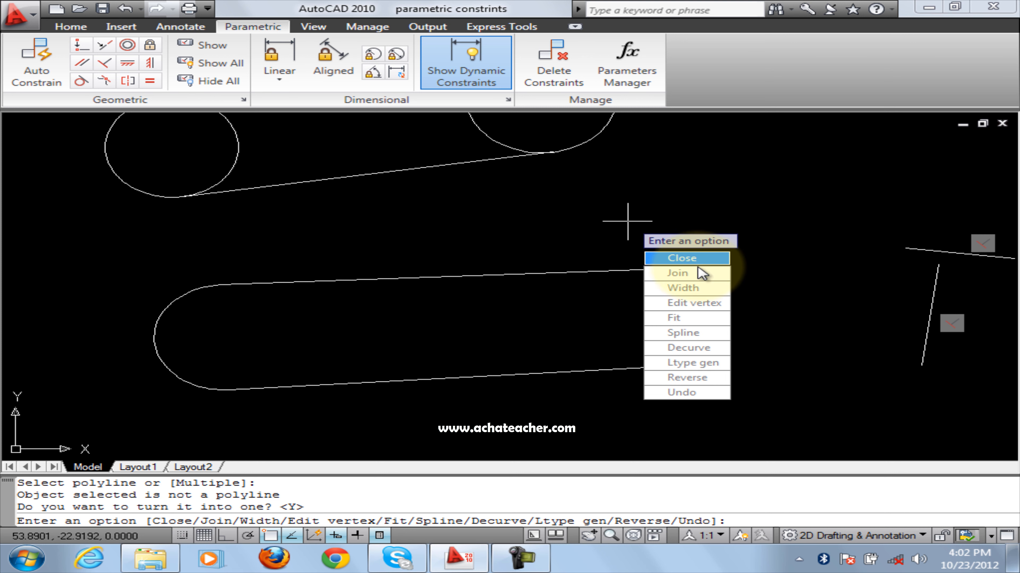
left_click(687, 273)
left_click(761, 232)
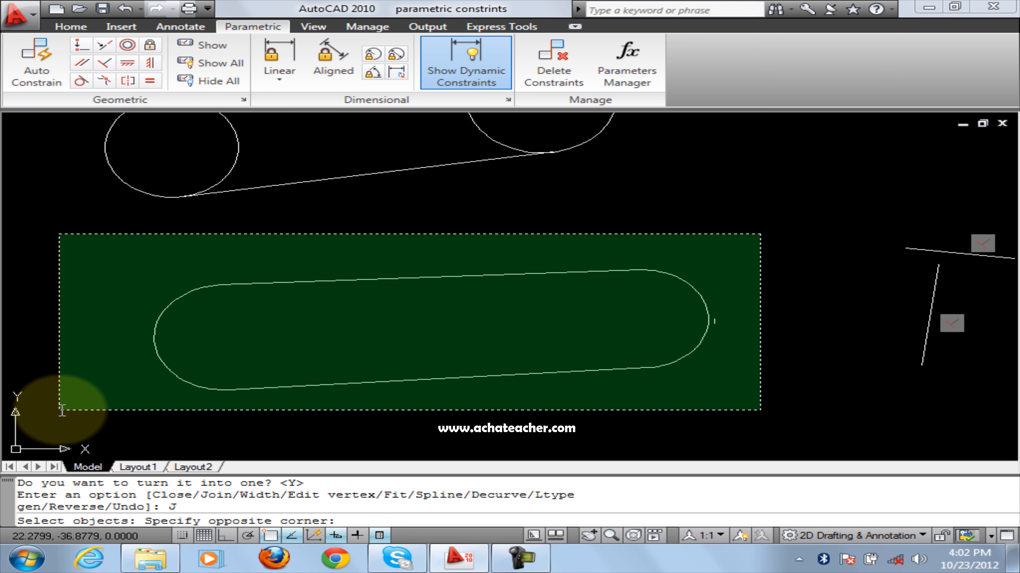
left_click(40, 417)
key("Return")
key("Escape")
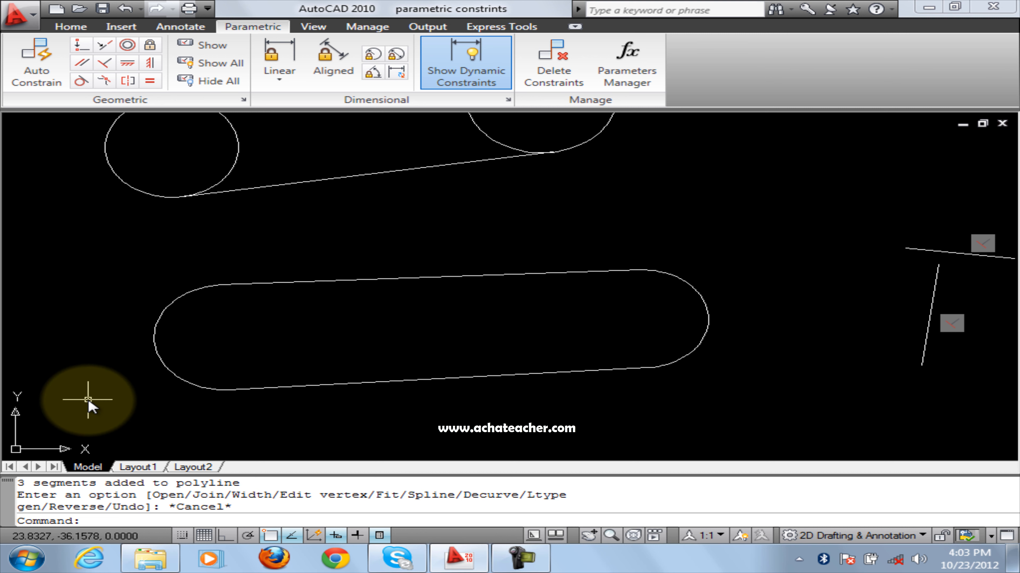
Apply Auto Constrain to the joined slot polyline
left_click(30, 72)
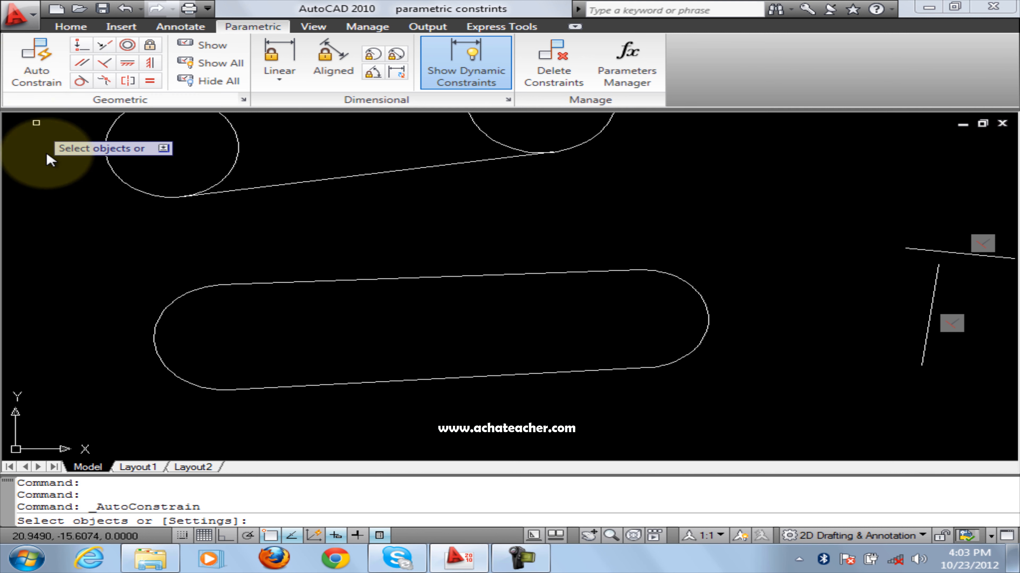
left_click(180, 294)
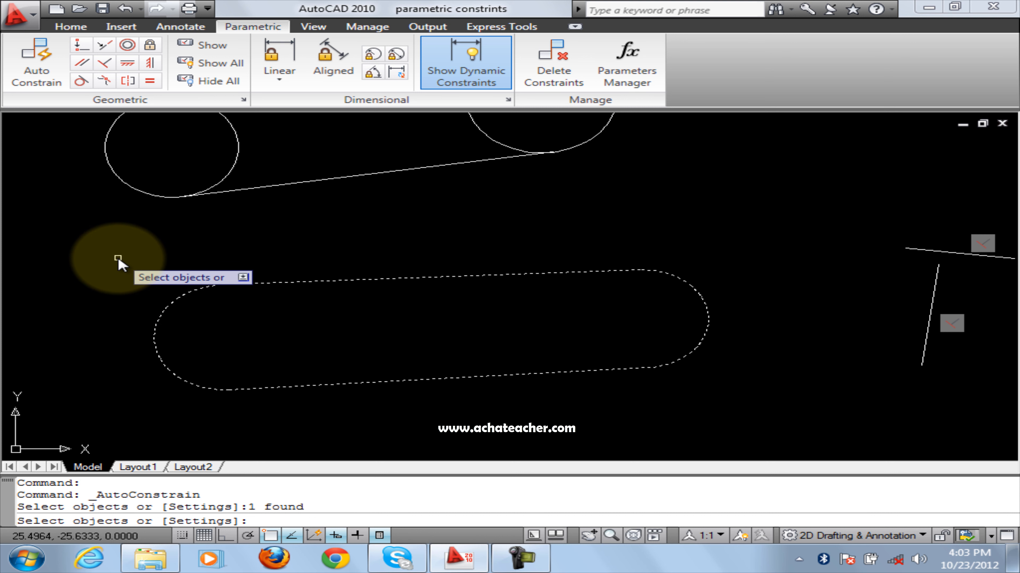
key("Return")
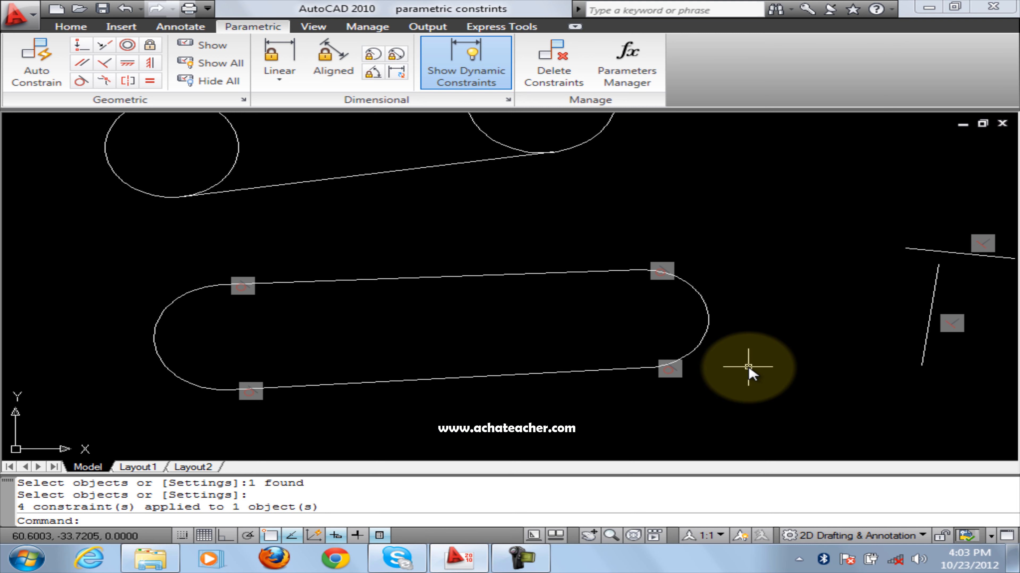
Stretch the constrained slot's right end arc outward twice by its midpoint grip, by about 6.92 units the first time
mouse_move(710, 331)
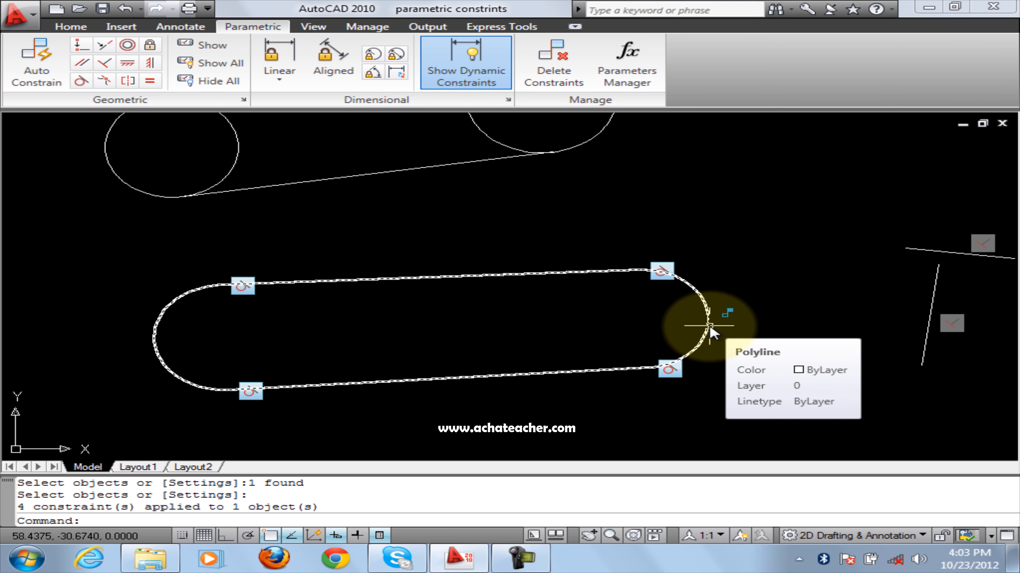
left_click(709, 327)
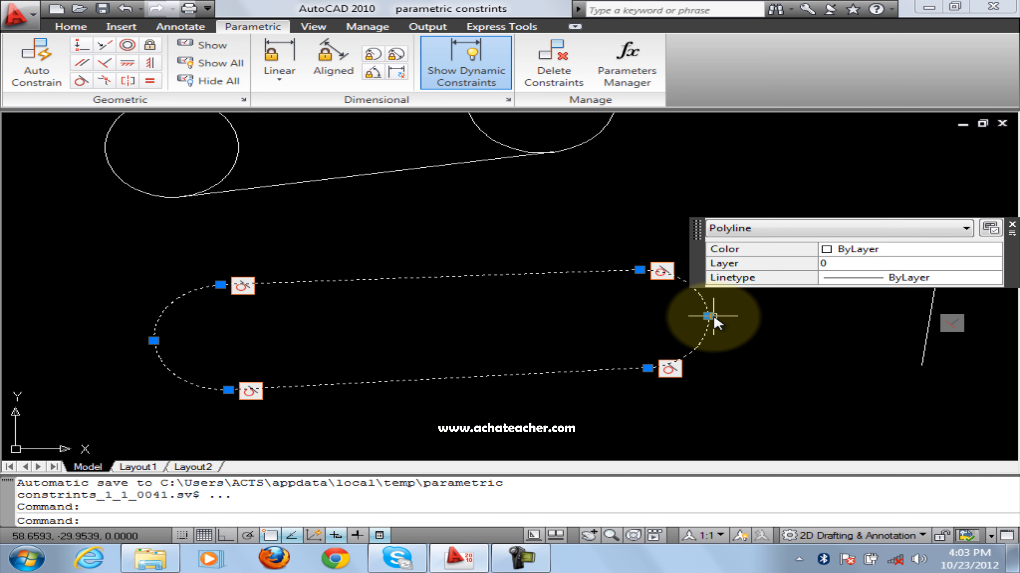
left_click(708, 316)
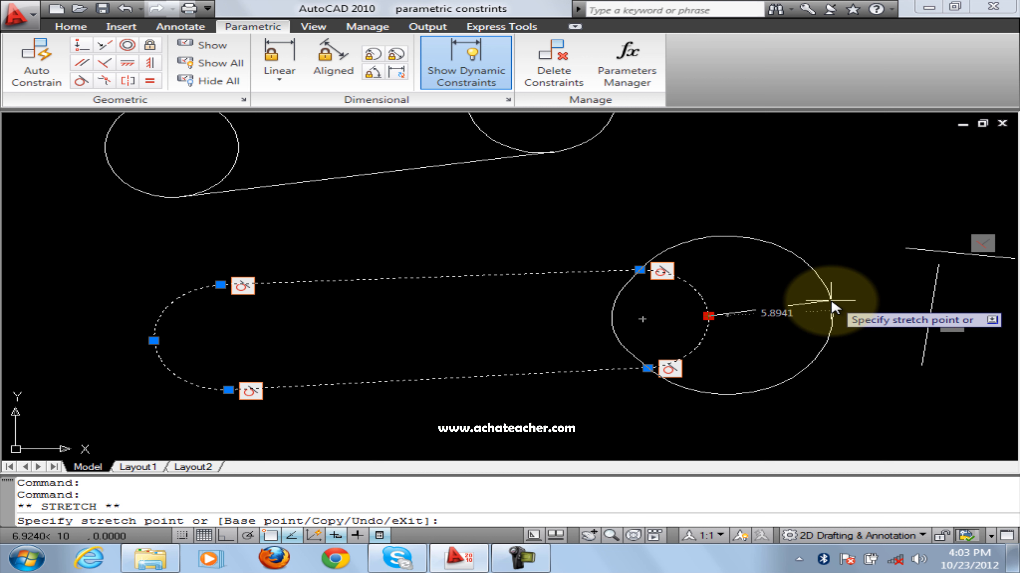
left_click(831, 301)
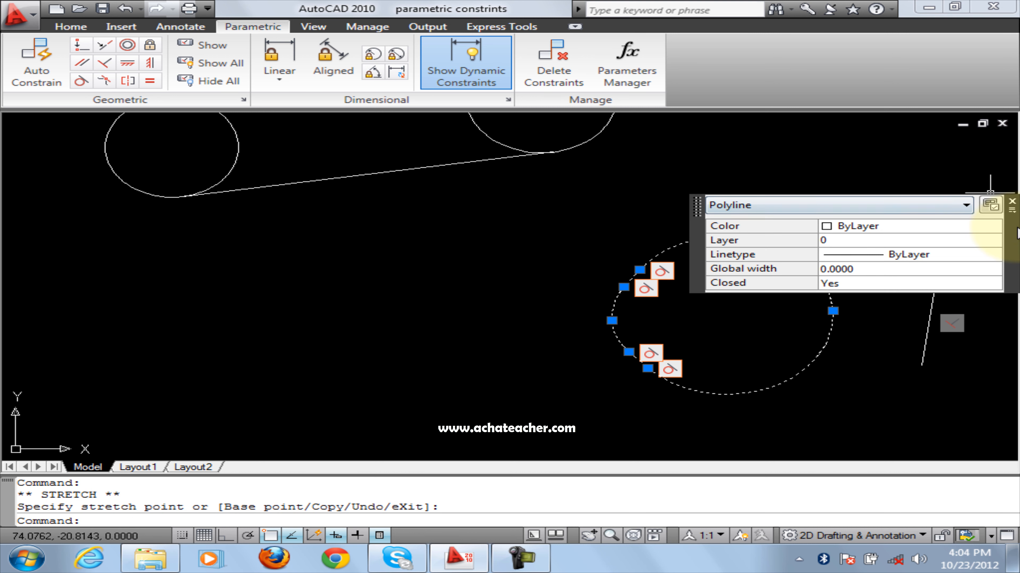
left_click_drag(1016, 234, 921, 126)
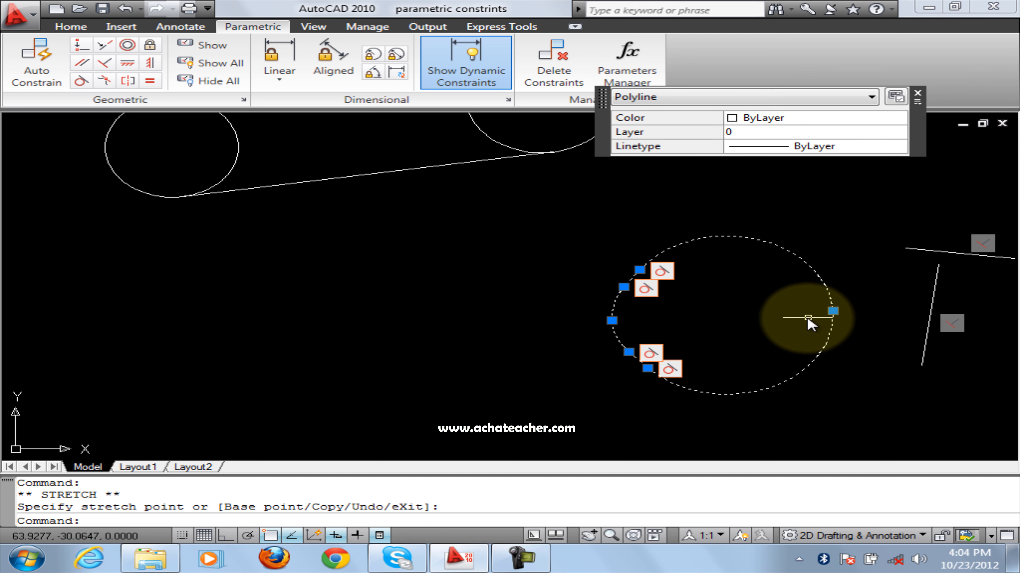
left_click(830, 313)
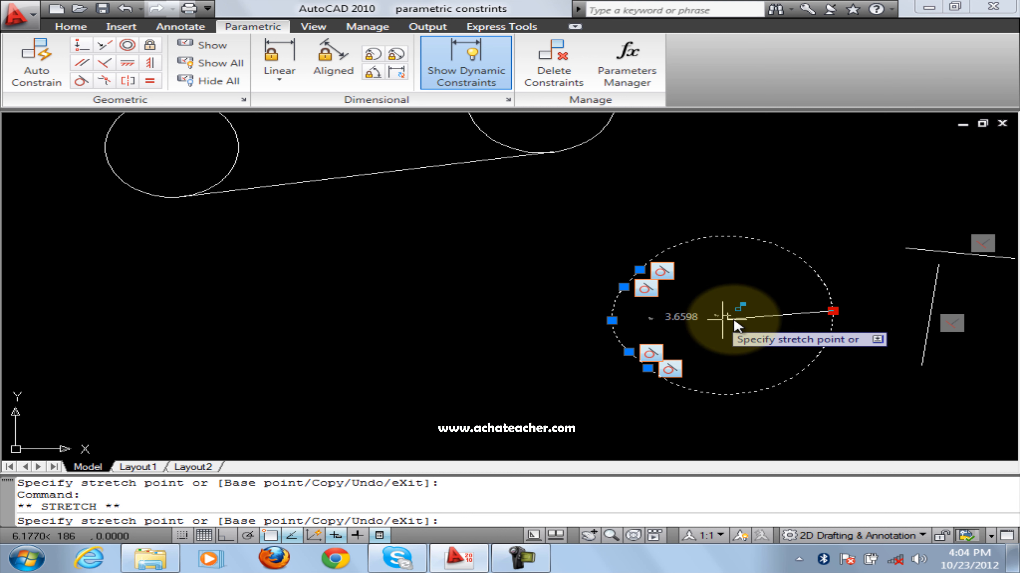
left_click(875, 308)
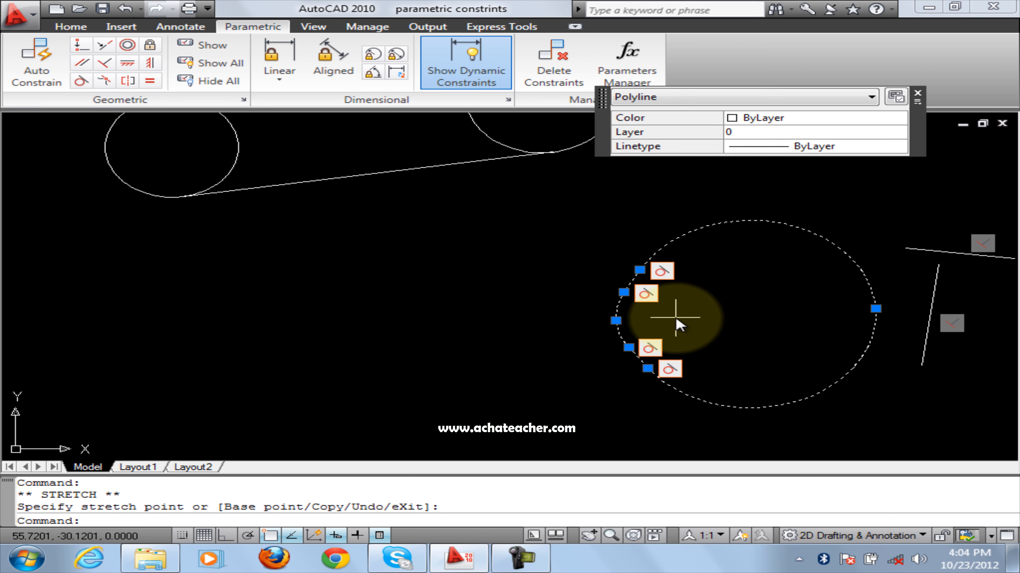
Stretch the distorted polyline's left arc about 13.9 units to the left by its midpoint grip, and pull its right arc inward
left_click(614, 320)
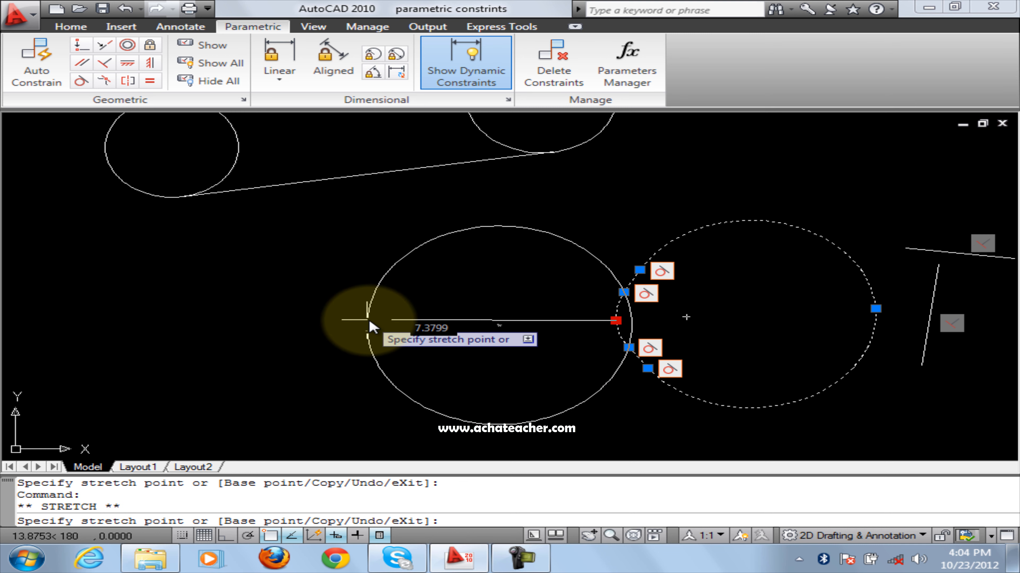
left_click(367, 320)
left_click(631, 320)
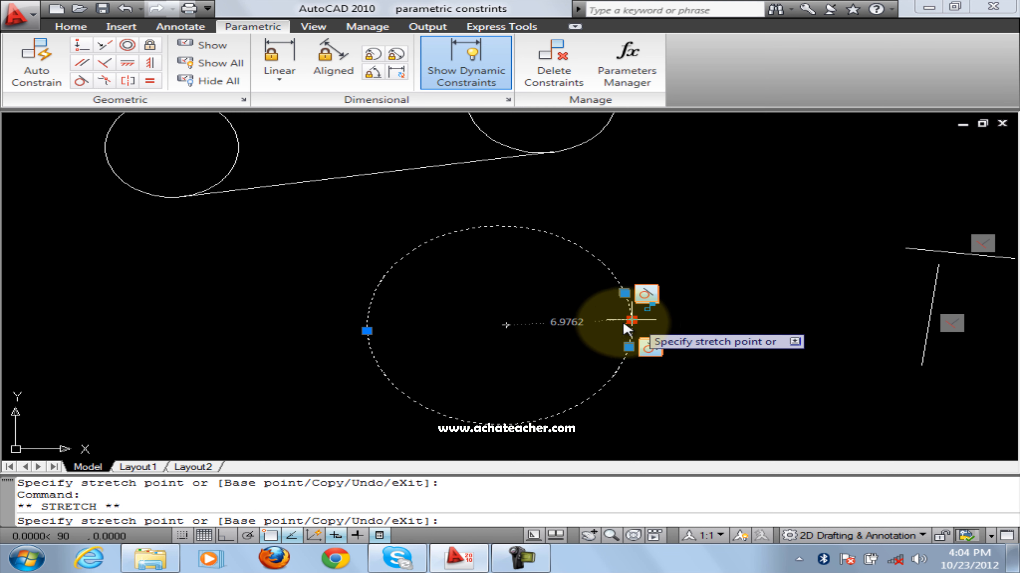
left_click(531, 328)
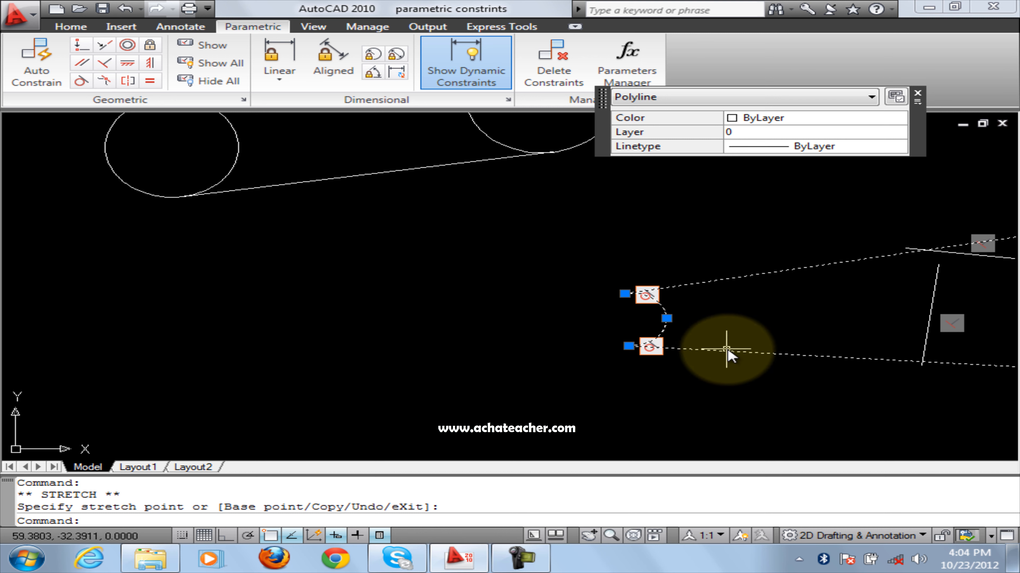
Erase the distorted slot polyline together with its constraints
scroll(760, 378, "down", 2)
scroll(767, 361, "down", 1)
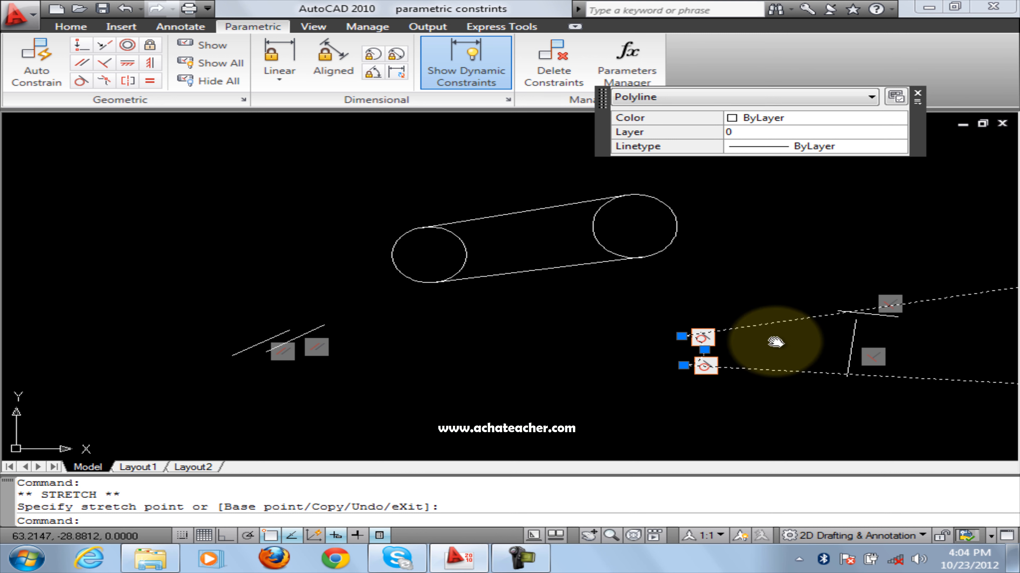
middle_click_drag(775, 342, 530, 359)
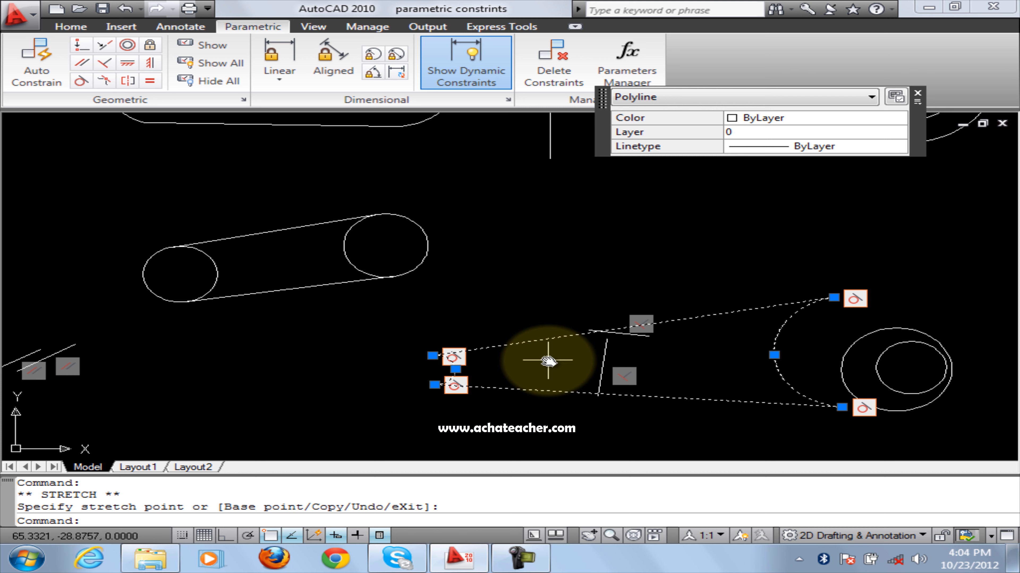
scroll(600, 286, "down", 2)
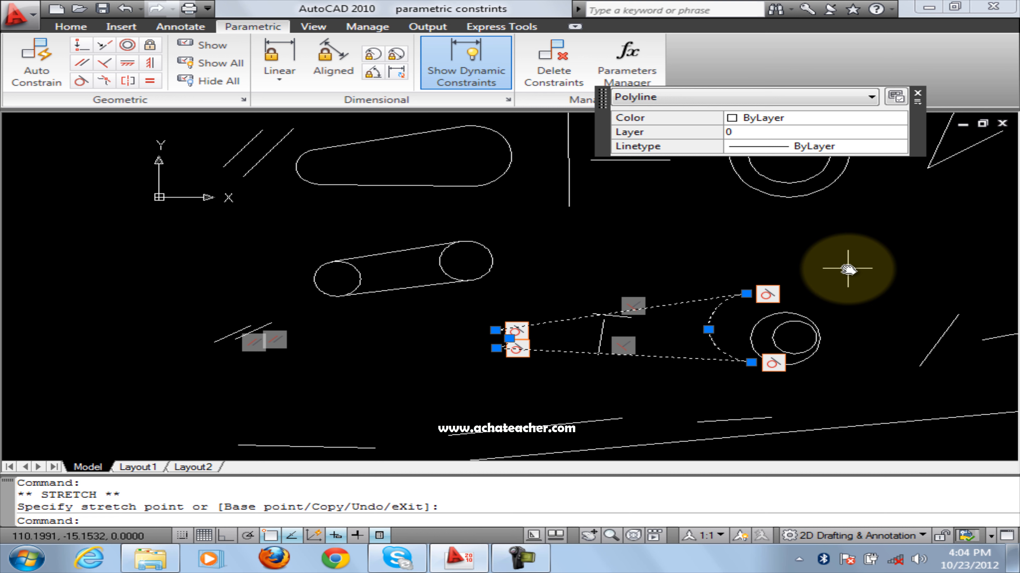
key("Delete")
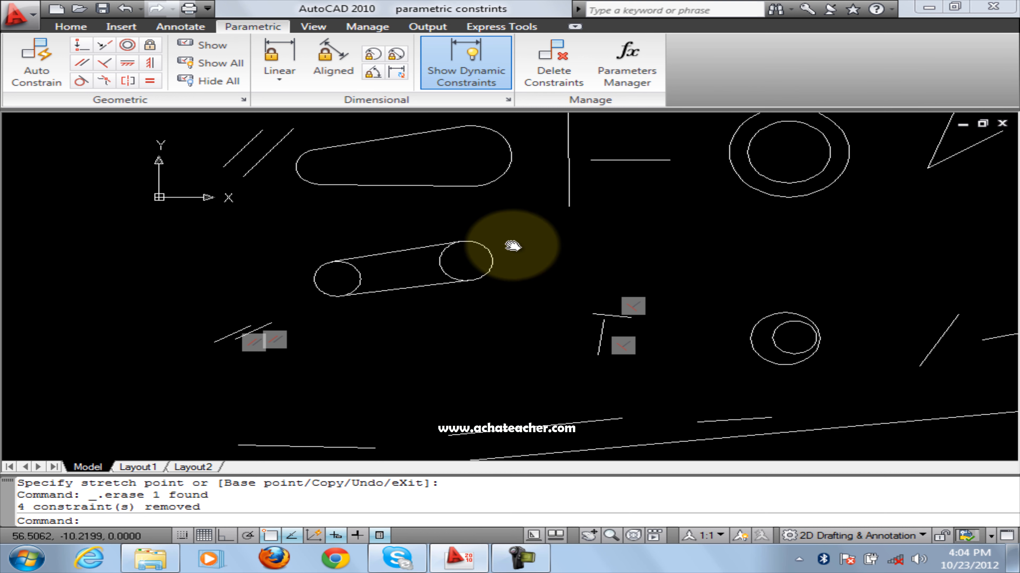
Show all geometric constraints in the drawing and try to stretch the right end arc of the upper tapered slot by its midpoint grip
mouse_move(511, 244)
middle_mouse_down()
mouse_move(475, 296)
mouse_move(386, 348)
middle_mouse_up()
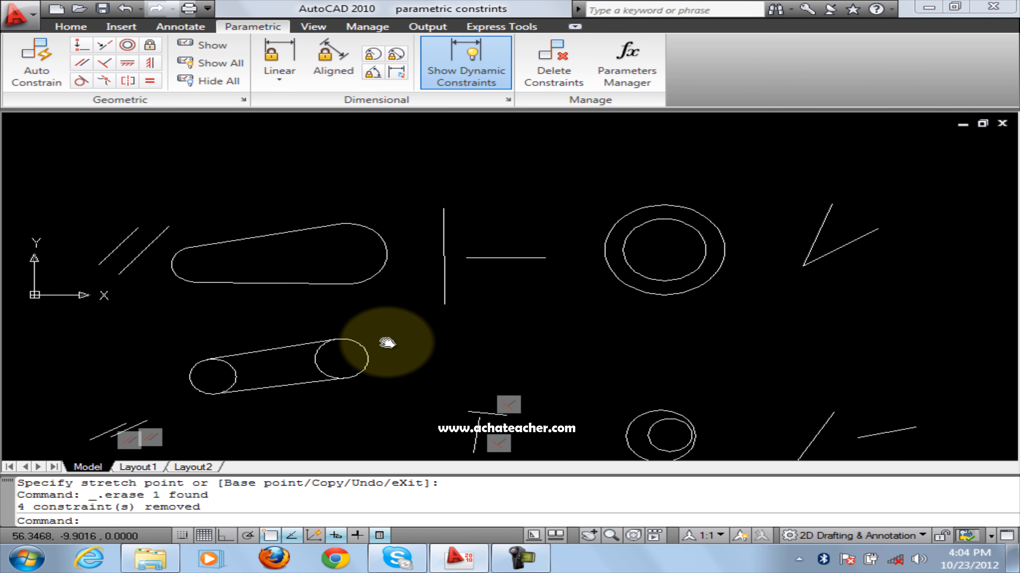
left_click(214, 63)
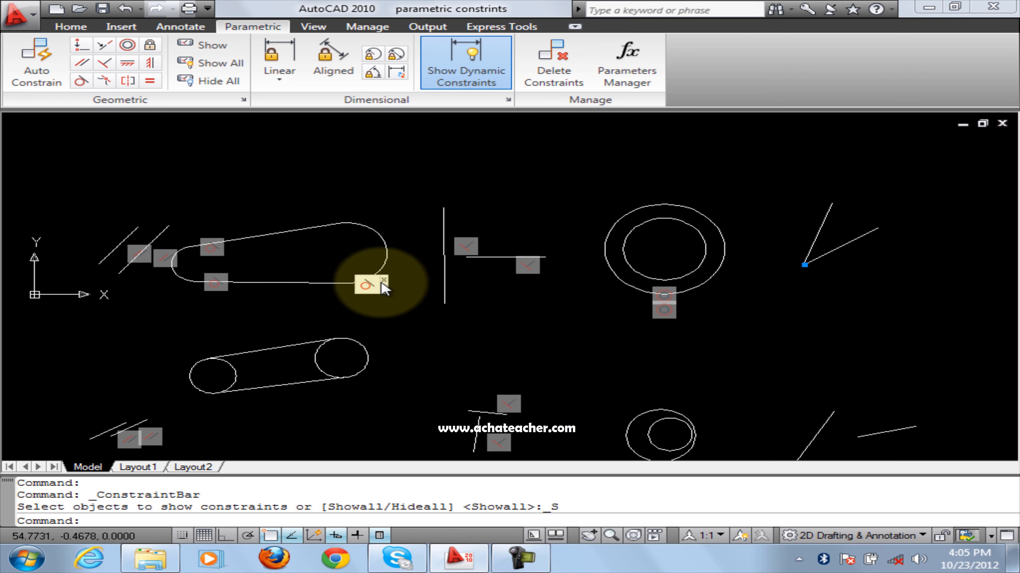
left_click(386, 250)
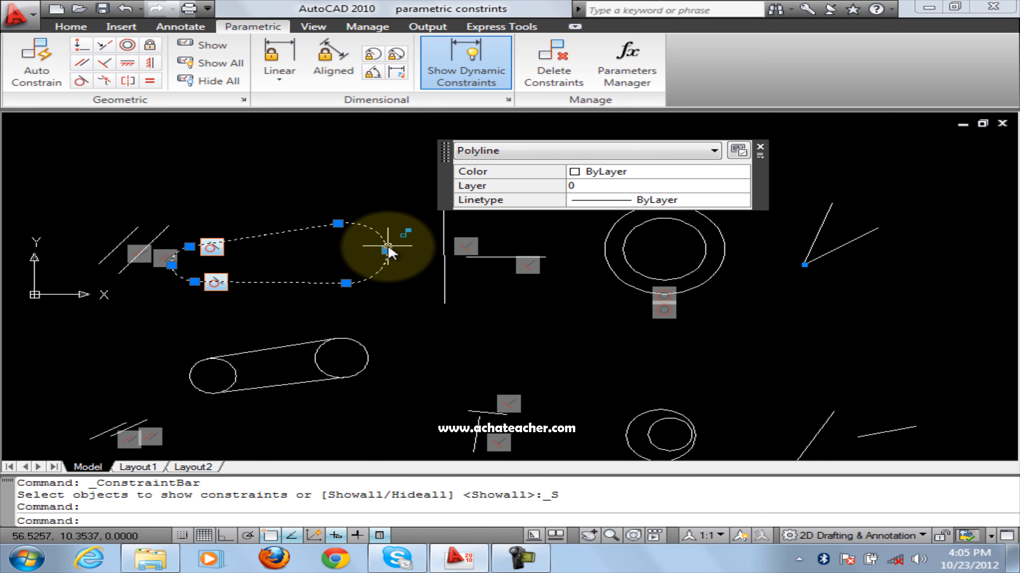
left_click(387, 250)
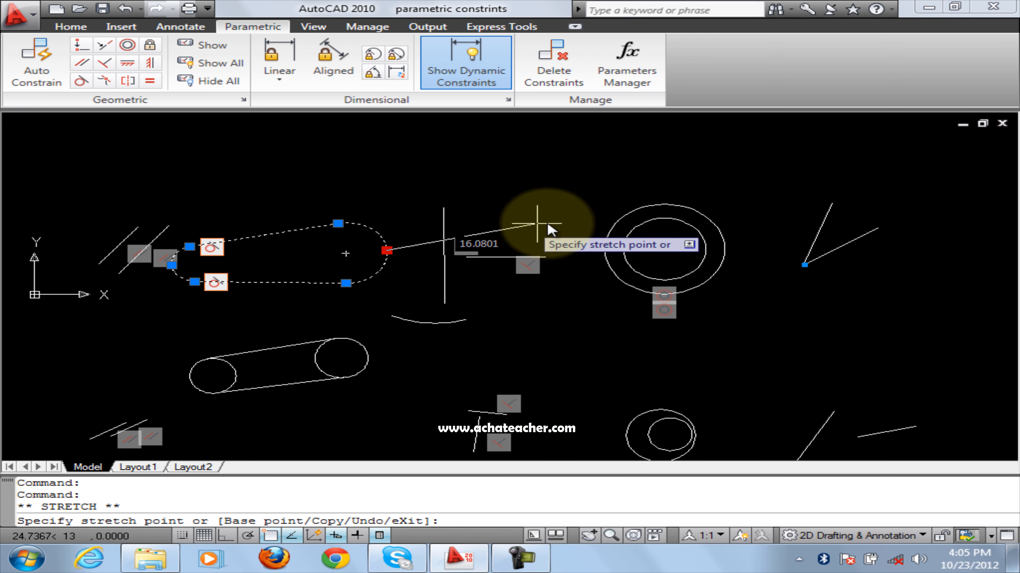
left_click(392, 233)
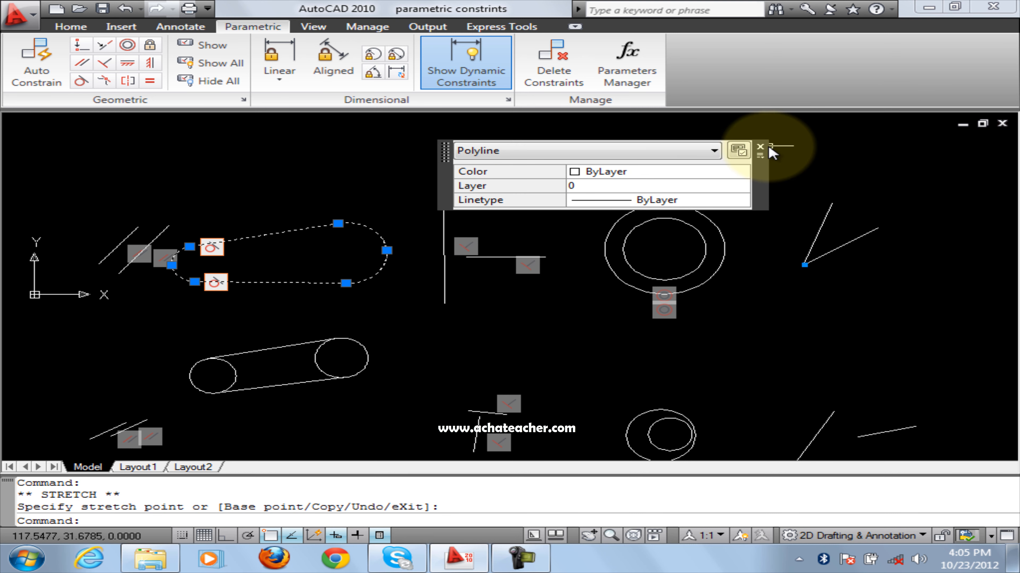
left_click(760, 146)
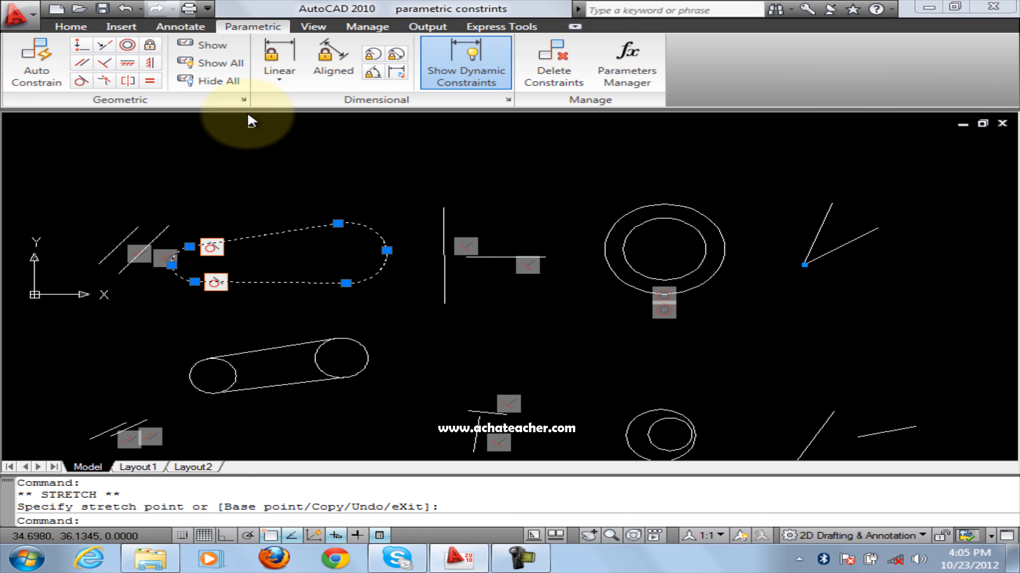
Hide all geometric constraints, and show only those of the upper line of the tapered slot
left_click(220, 82)
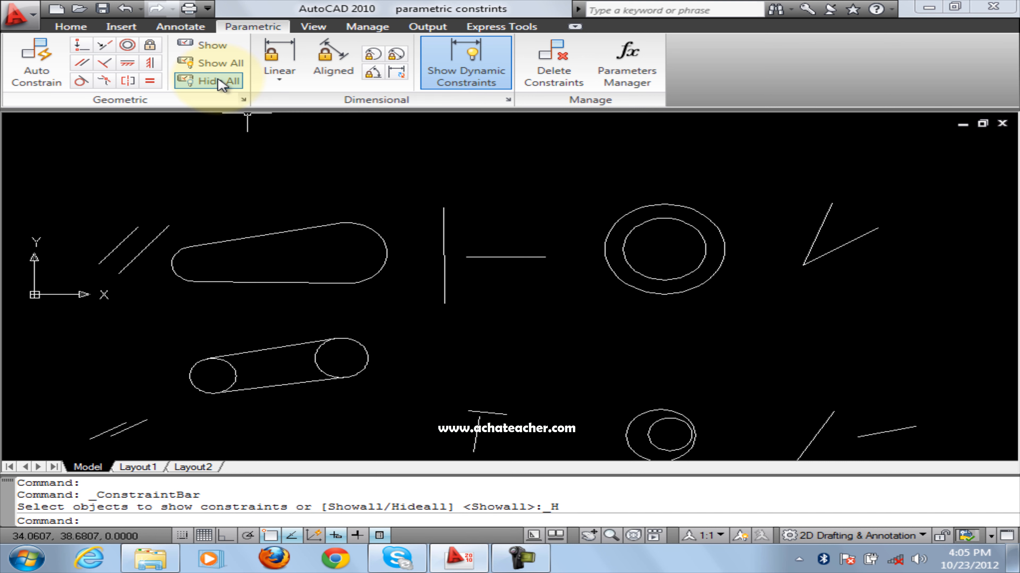
left_click(209, 45)
left_click(285, 231)
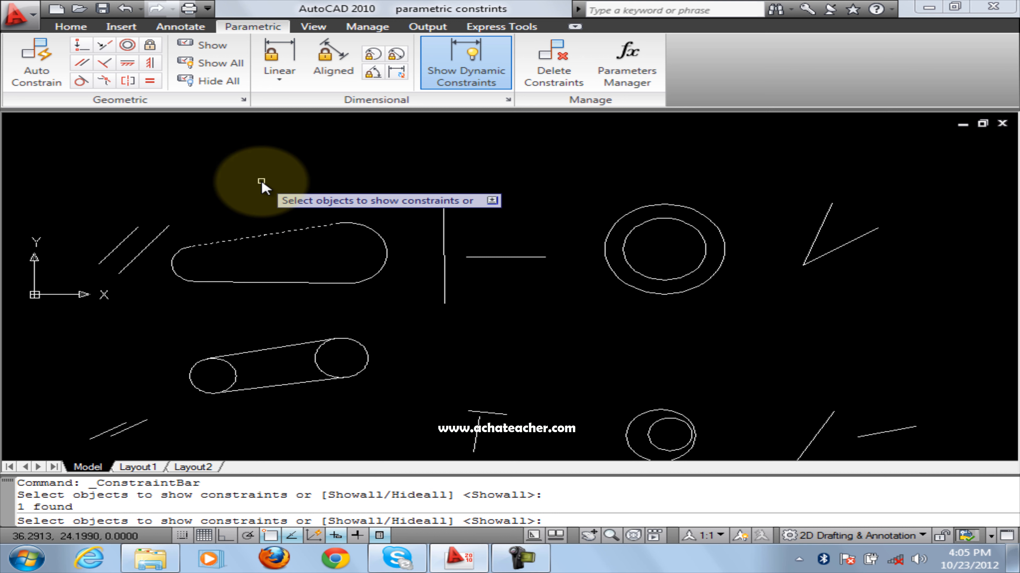
key("Return")
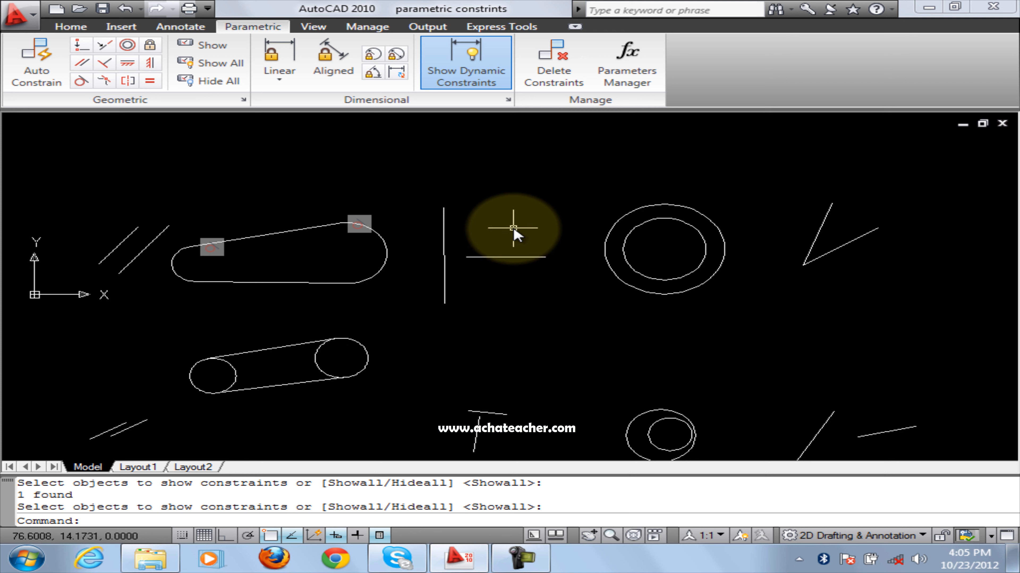
scroll(514, 228, "up", 2)
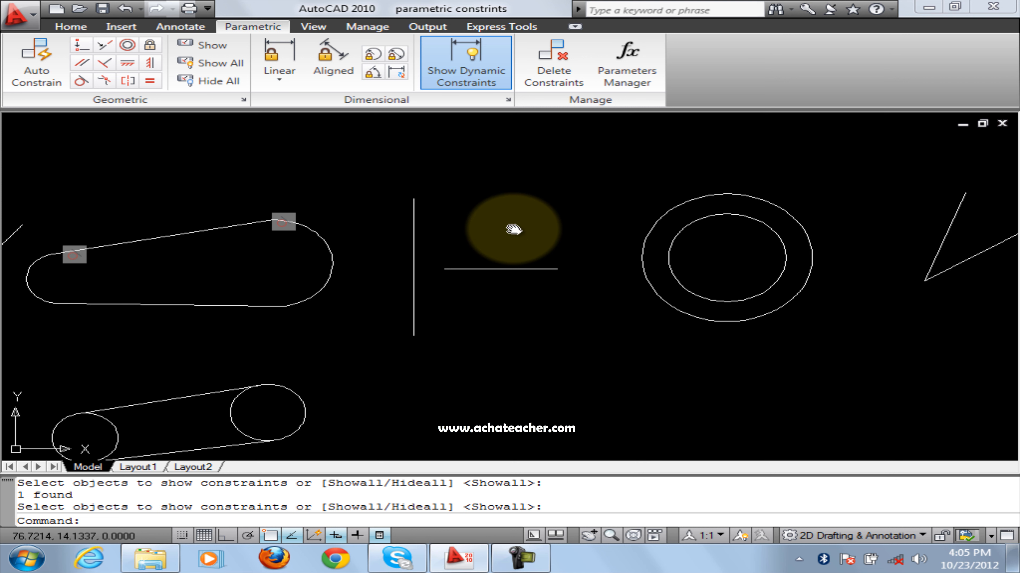
Apply a Collinear constraint with the Multiple option, aligning two short lower lines and the long sloping line to the leftmost short line
middle_click_drag(514, 227, 383, 263)
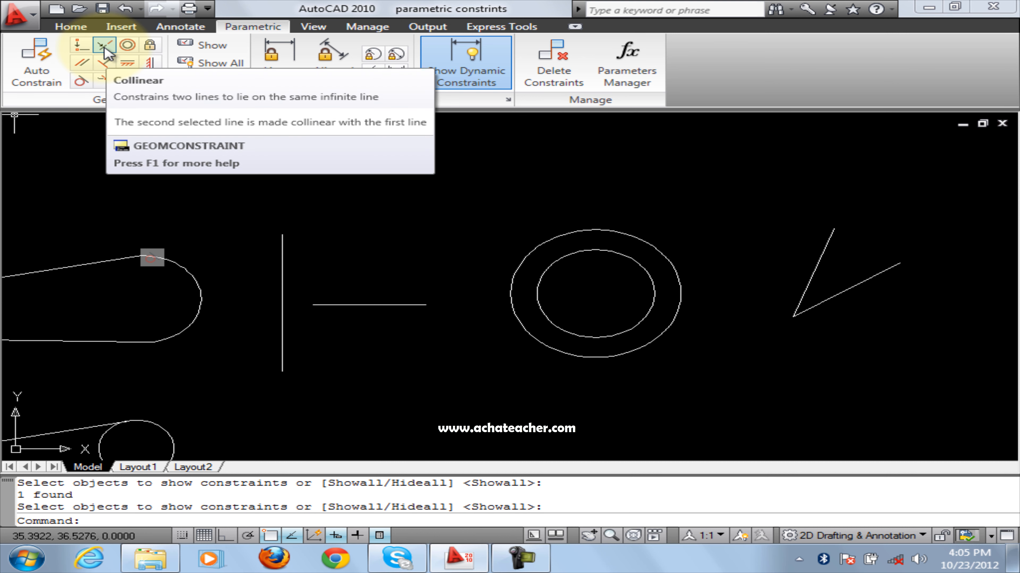
scroll(341, 296, "down", 3)
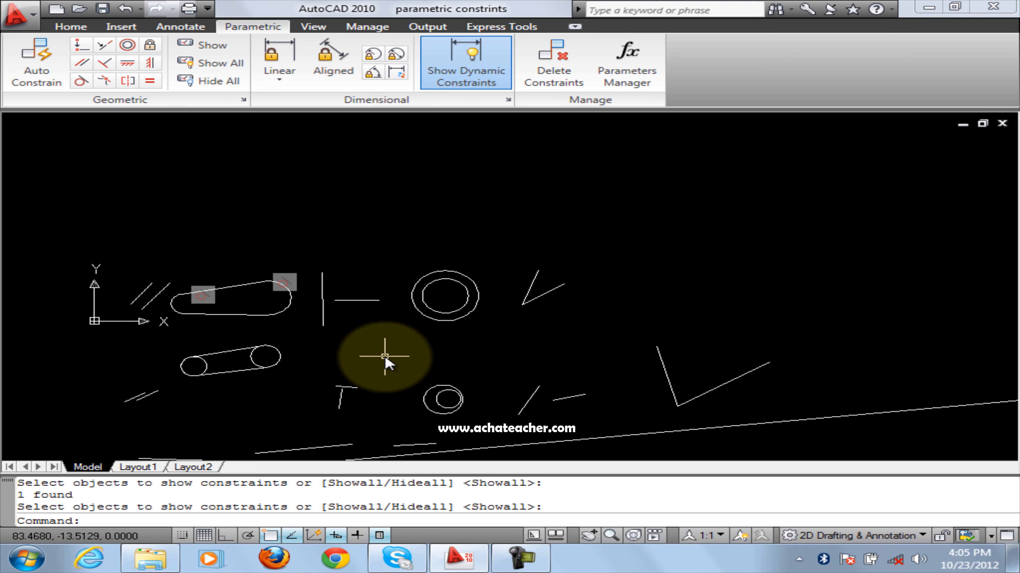
middle_click_drag(384, 357, 373, 269)
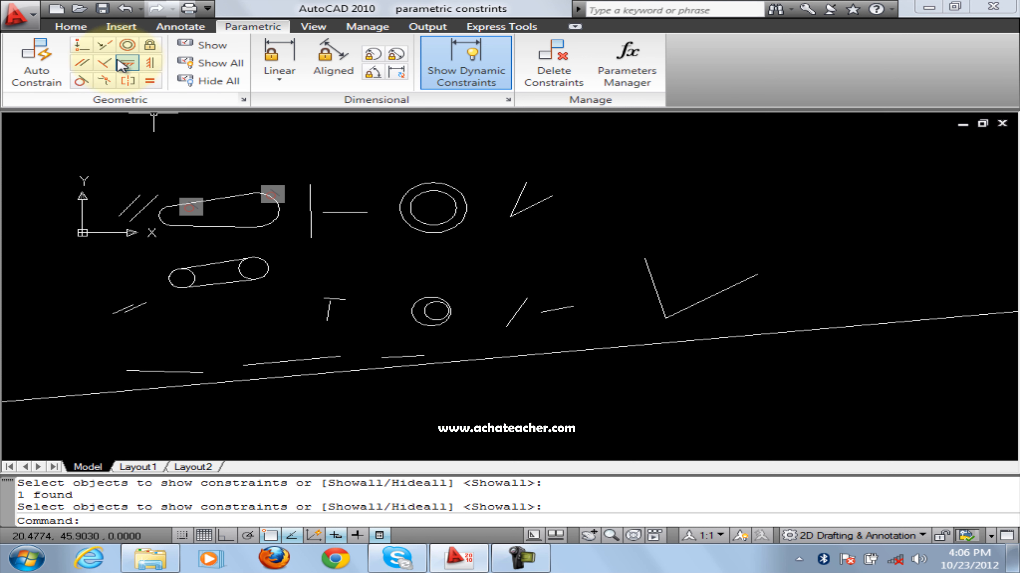
left_click(105, 48)
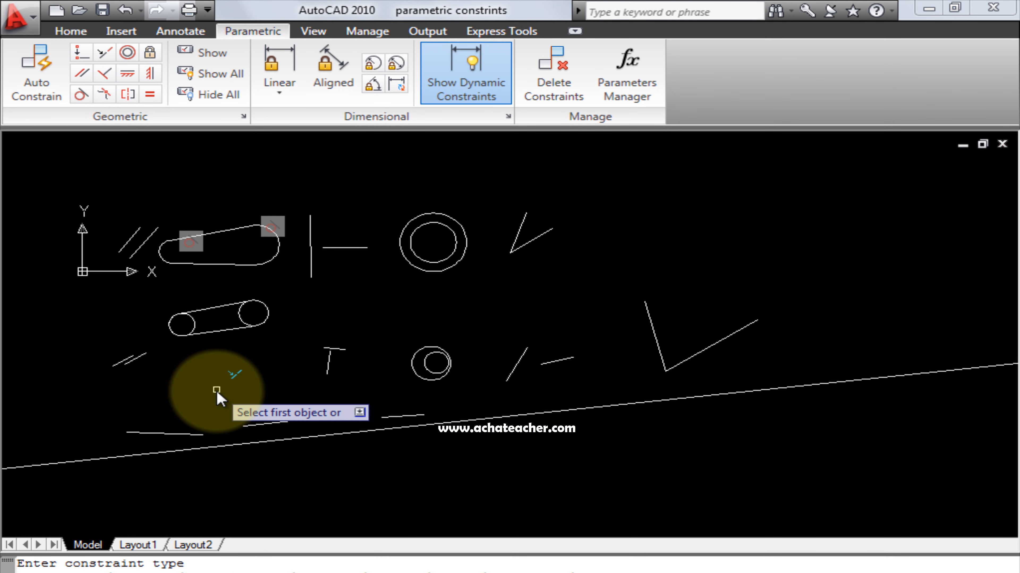
right_click(217, 392)
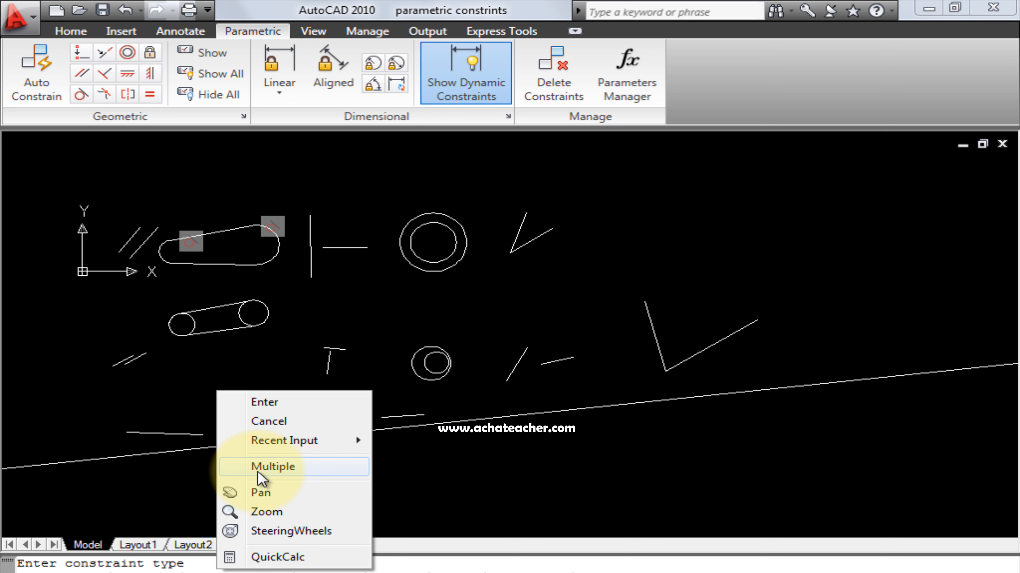
left_click(263, 474)
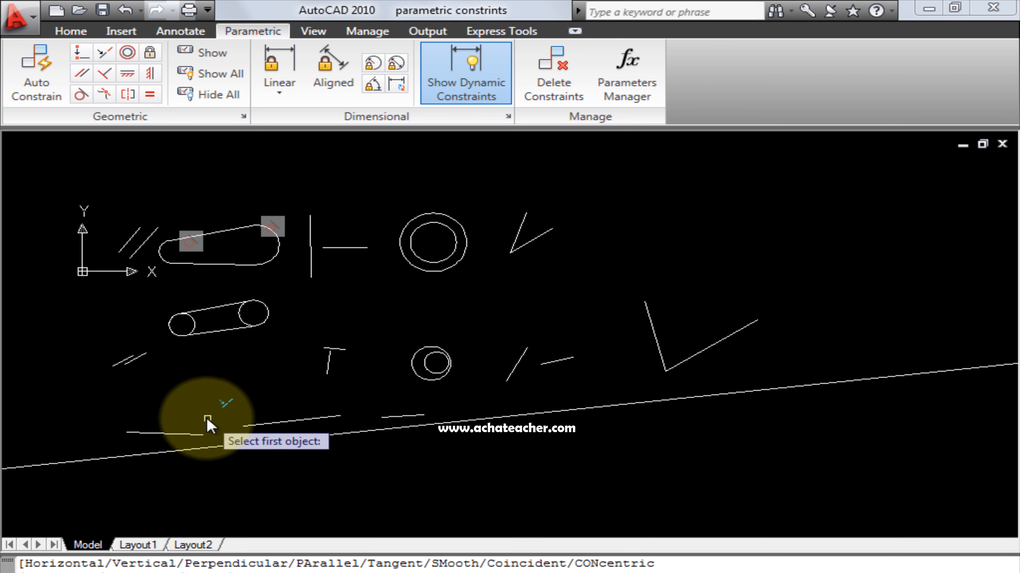
left_click(167, 438)
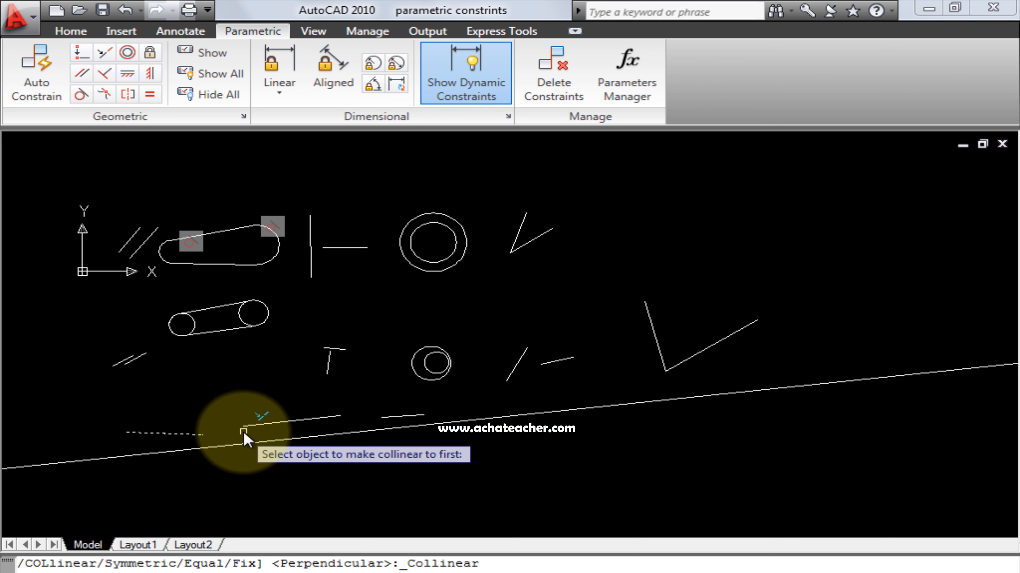
left_click(403, 417)
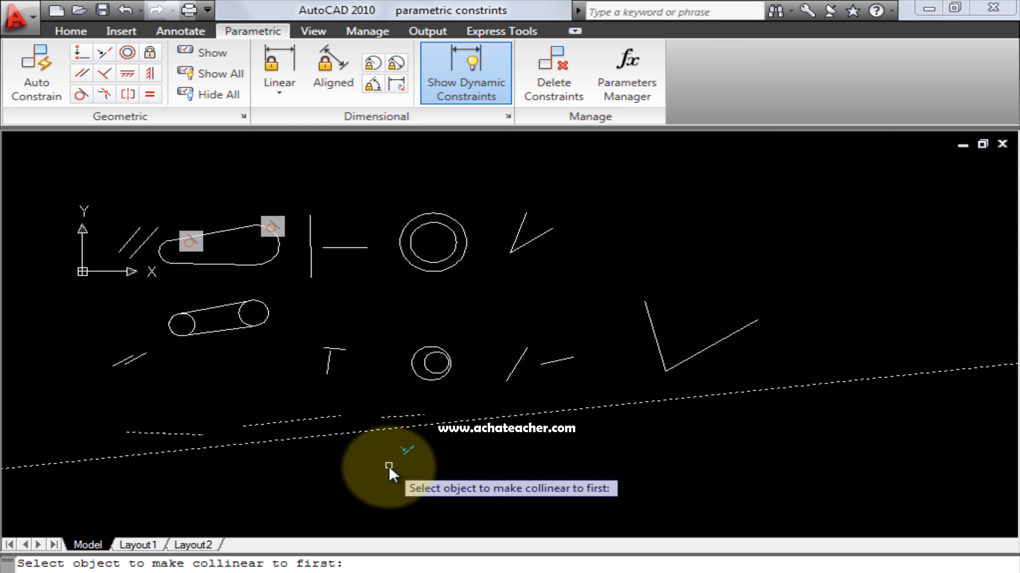
key("Return")
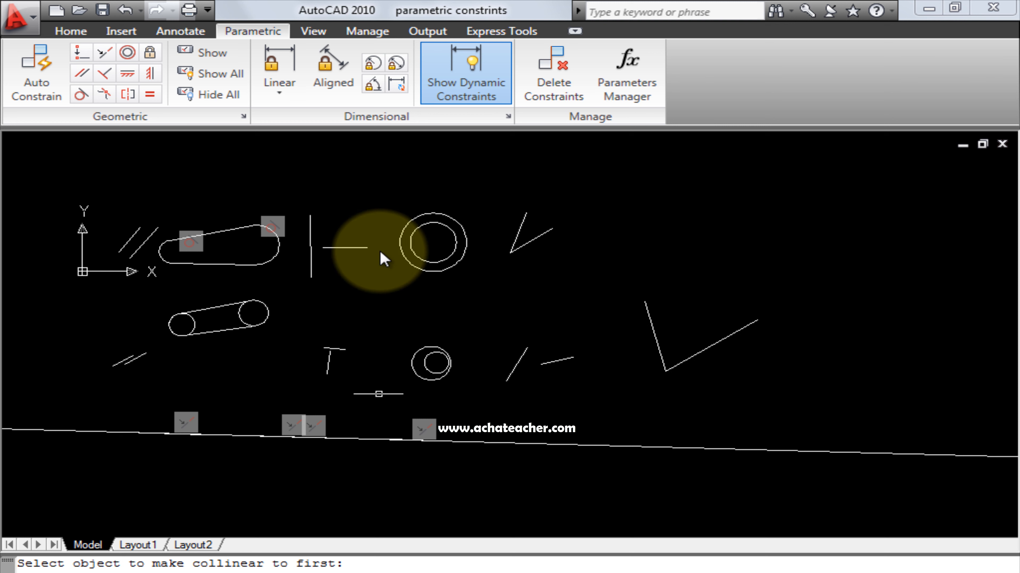
scroll(369, 219, "up", 1)
scroll(368, 219, "down", 1)
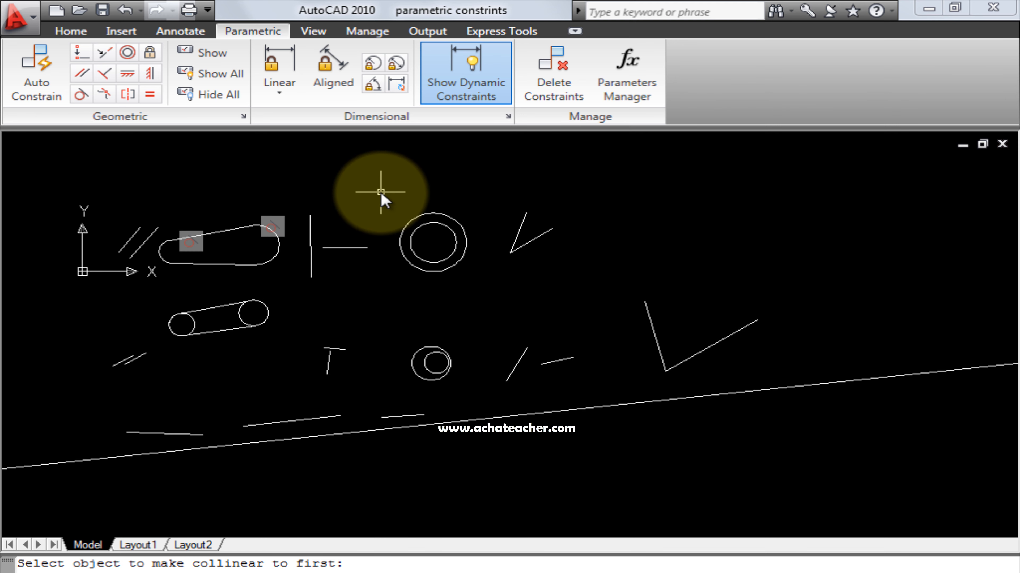
Make the middle short lower line collinear with the leftmost one, and undo that constraint
left_click(104, 53)
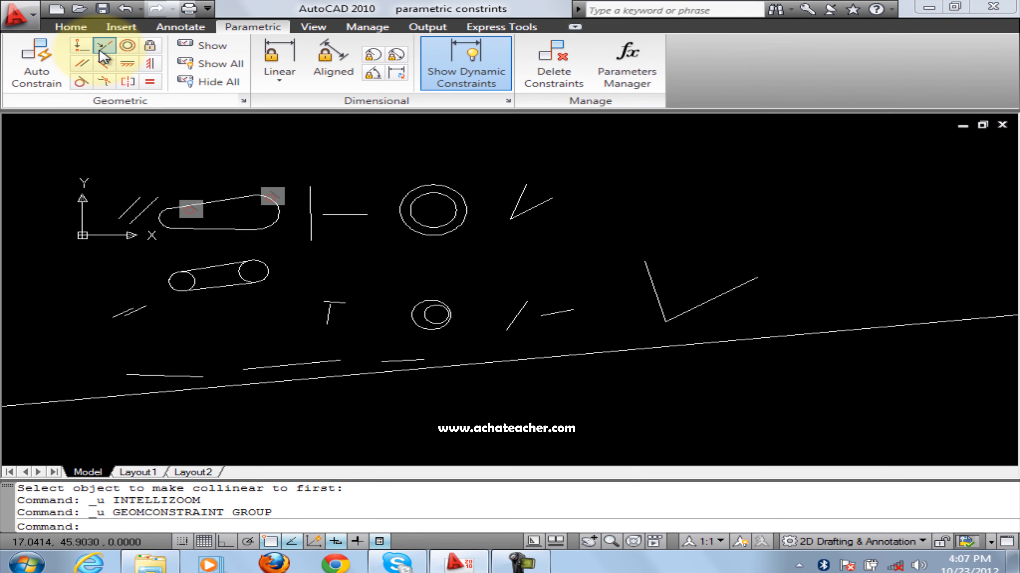
left_click(176, 367)
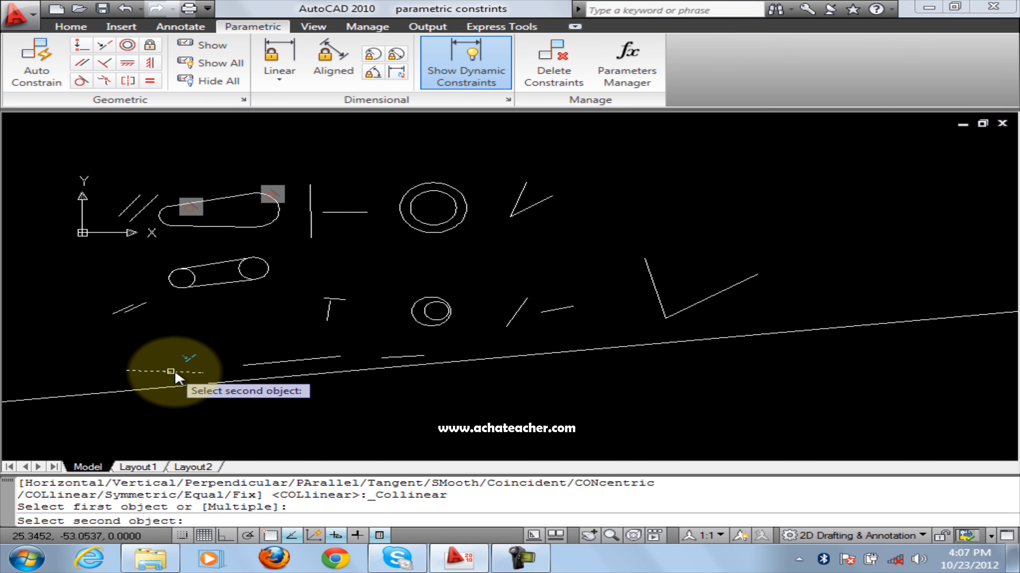
left_click(266, 367)
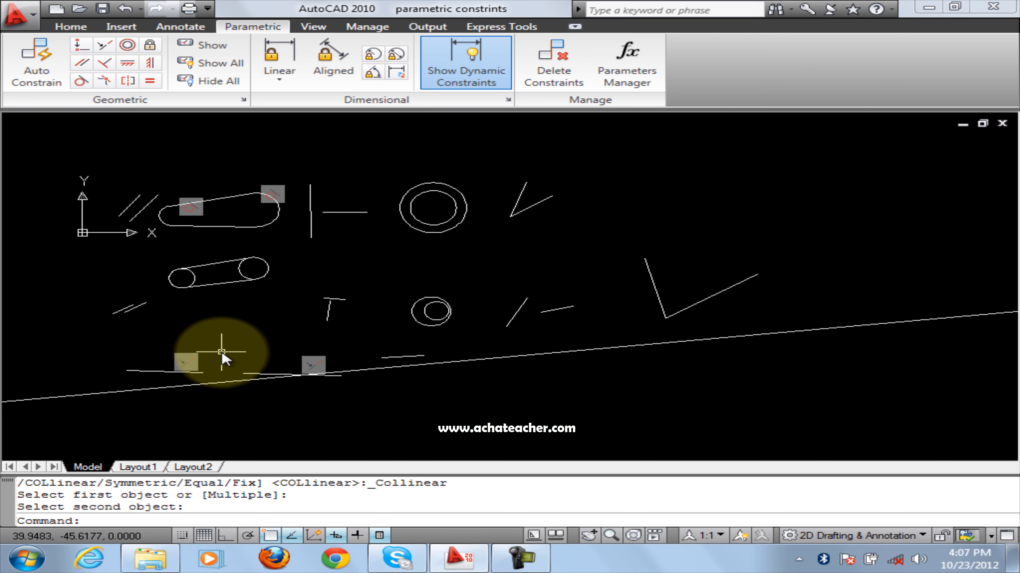
key("ctrl+z")
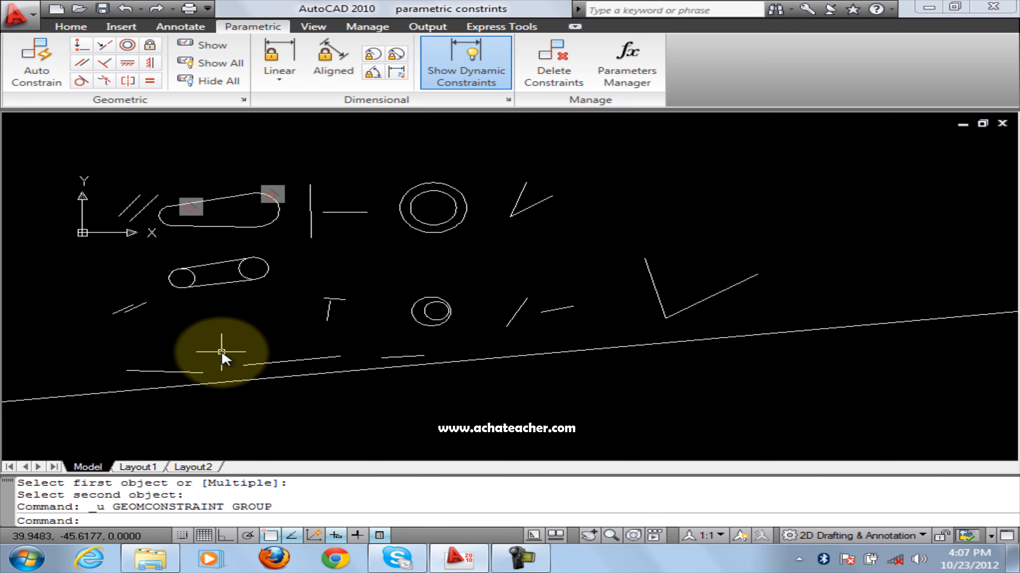
Make the middle and right short lower lines collinear with the leftmost one using the Collinear constraint's Multiple option
left_click(104, 45)
right_click(199, 337)
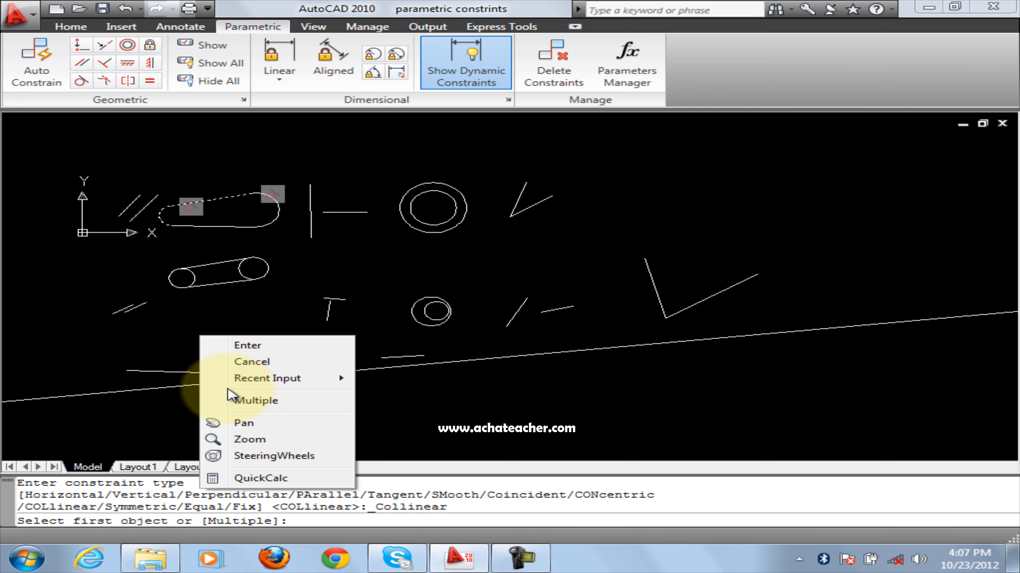
left_click(249, 401)
left_click(189, 372)
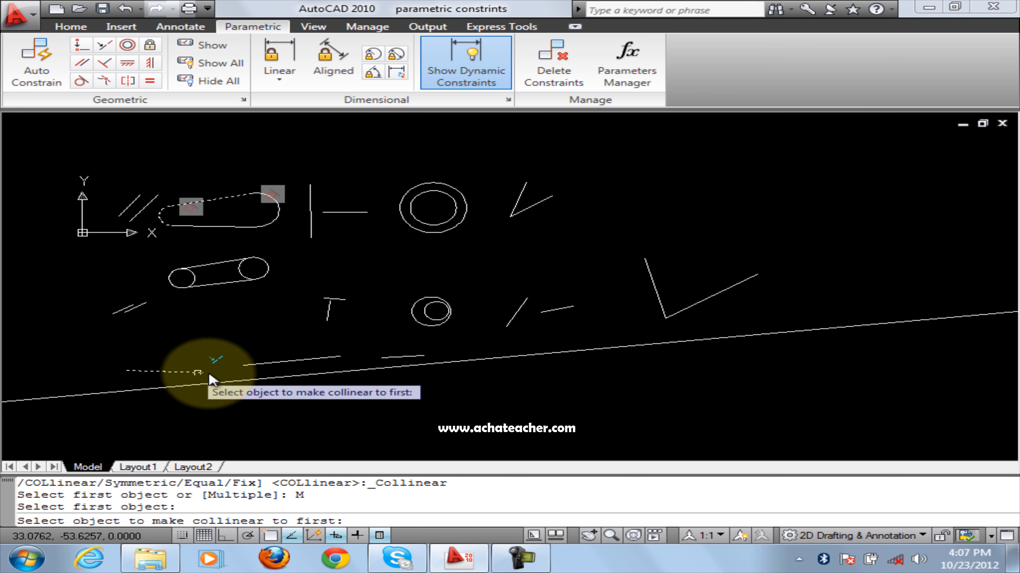
left_click(278, 361)
left_click(397, 357)
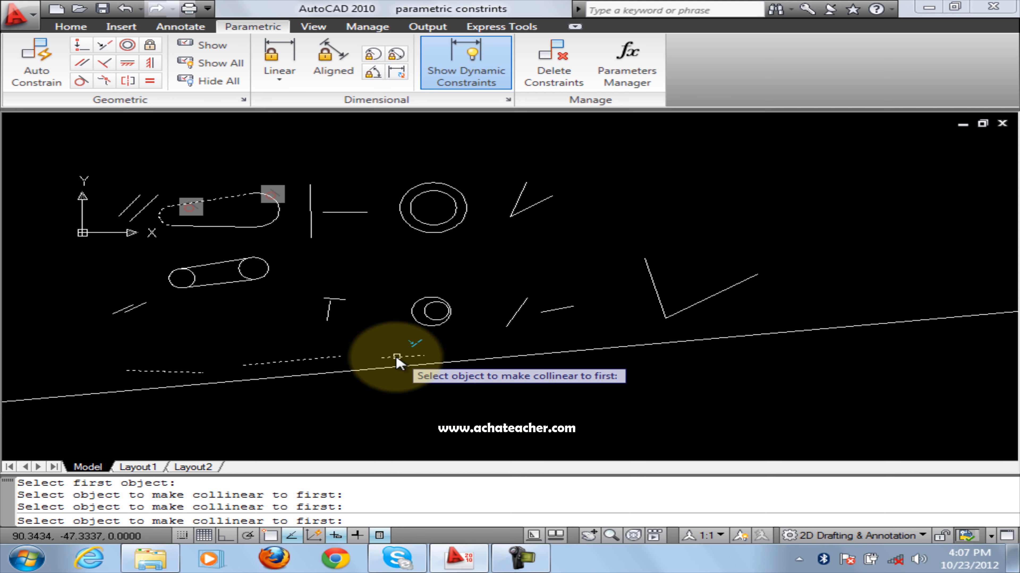
left_click(207, 360)
key("Return")
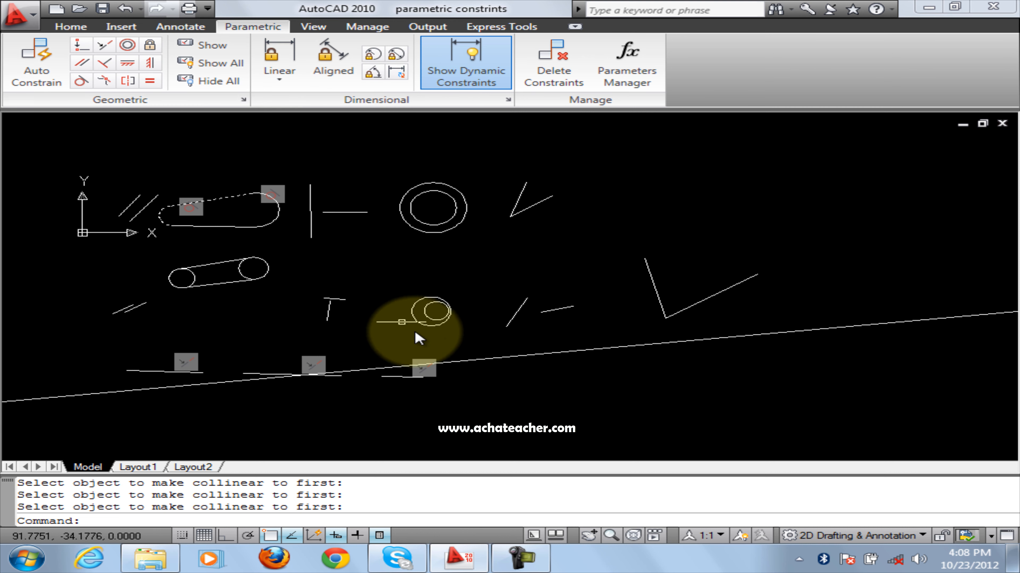
Apply a Concentric constraint so the inner circle of the lower off-centre pair shares the outer circle's centre
scroll(441, 342, "up", 5)
scroll(402, 275, "up", 5)
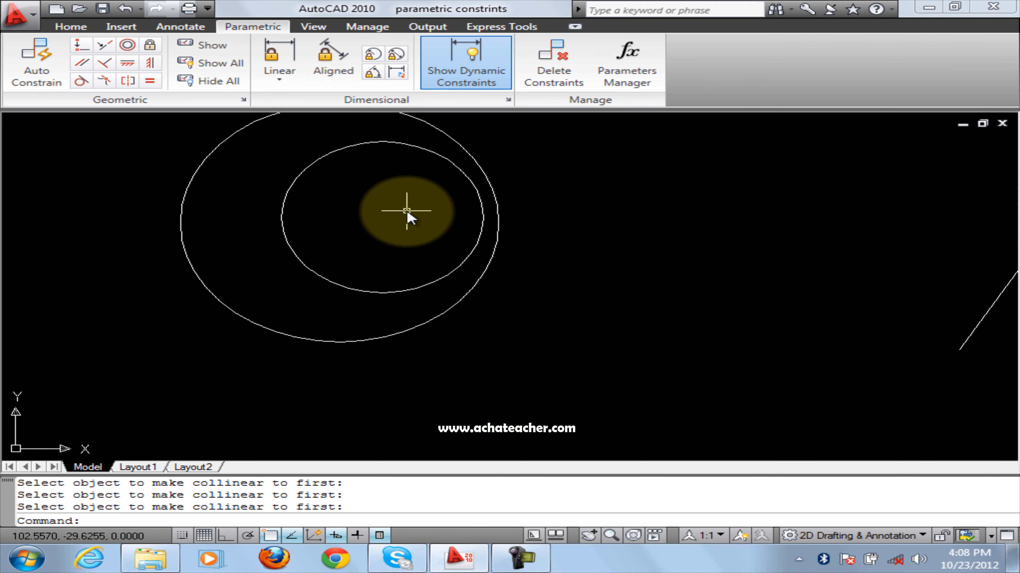
middle_click_drag(405, 216, 415, 306)
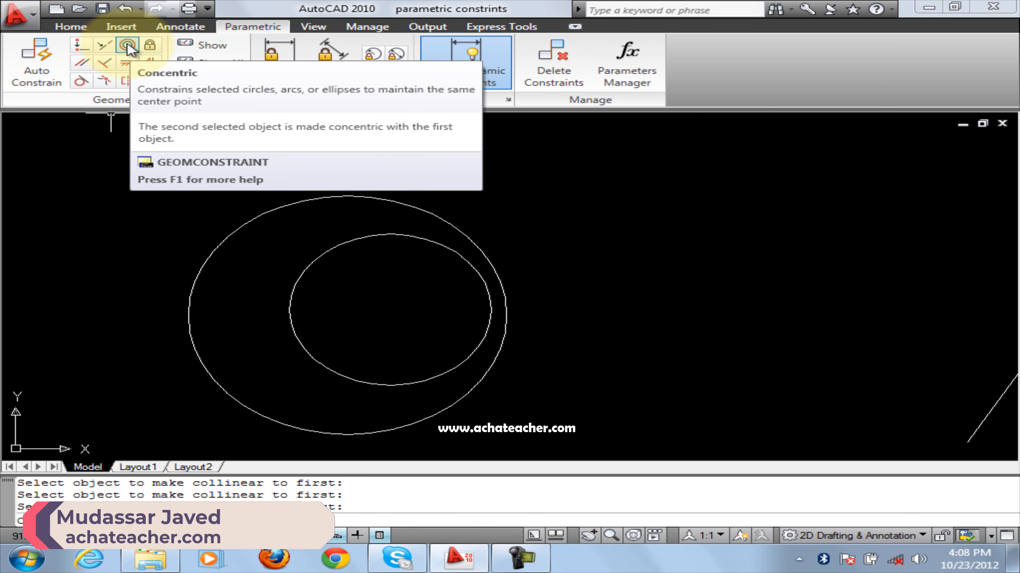
left_click(128, 47)
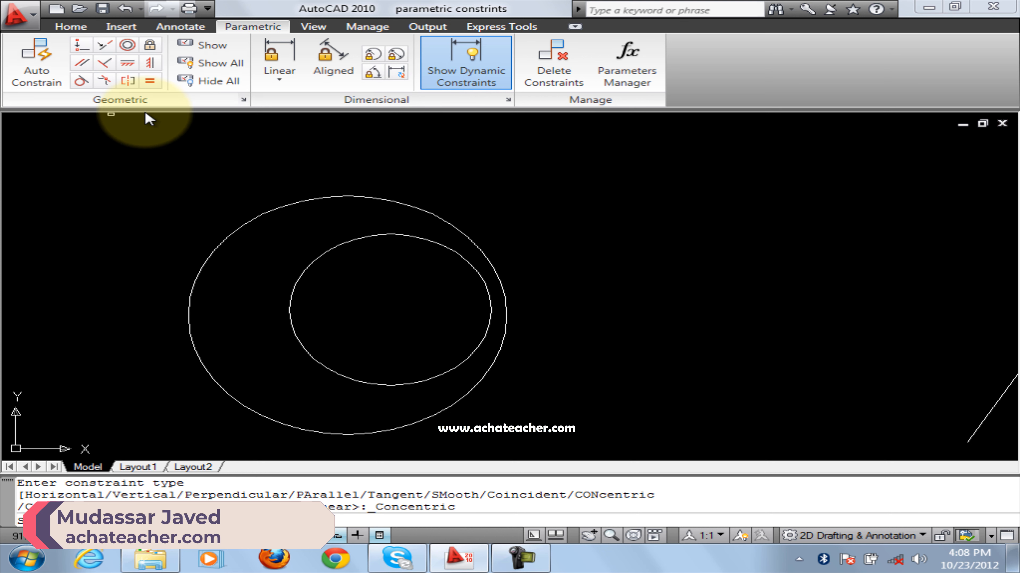
left_click(236, 231)
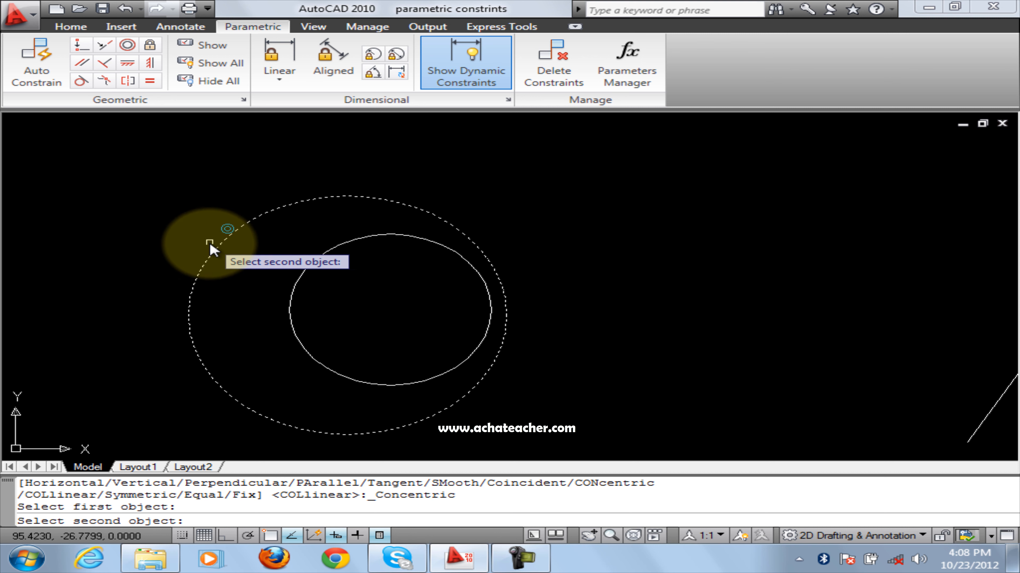
left_click(303, 276)
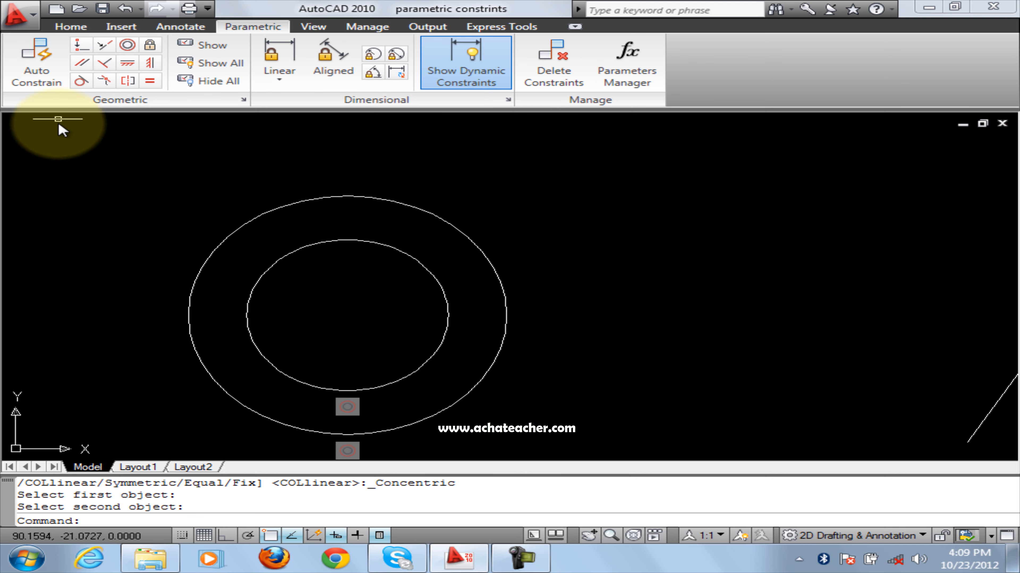
Enlarge the outer concentric circle by stretching its right quadrant grip outward, and clear the selection
left_click(506, 329)
left_click(506, 315)
left_click(567, 315)
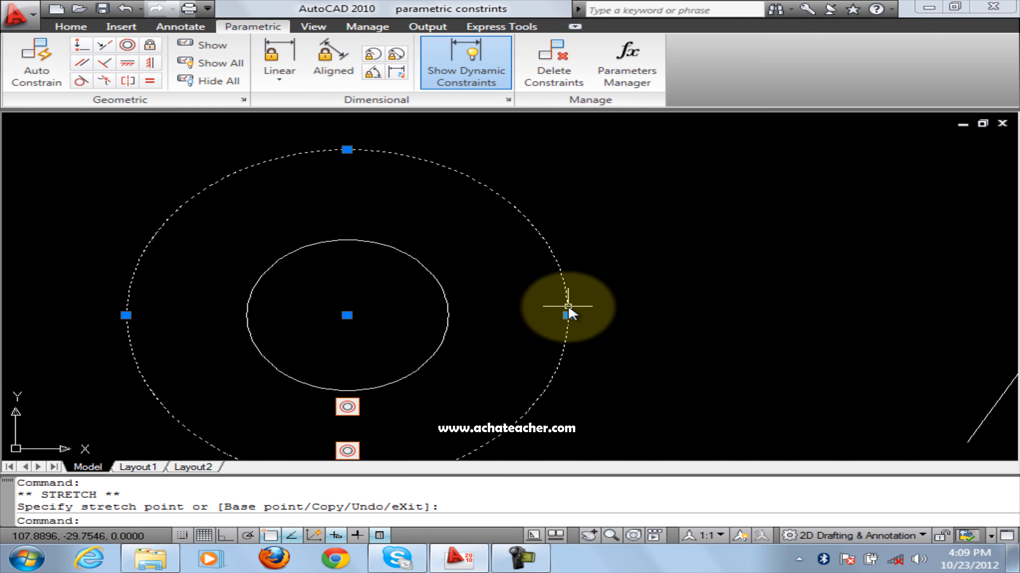
key("Escape")
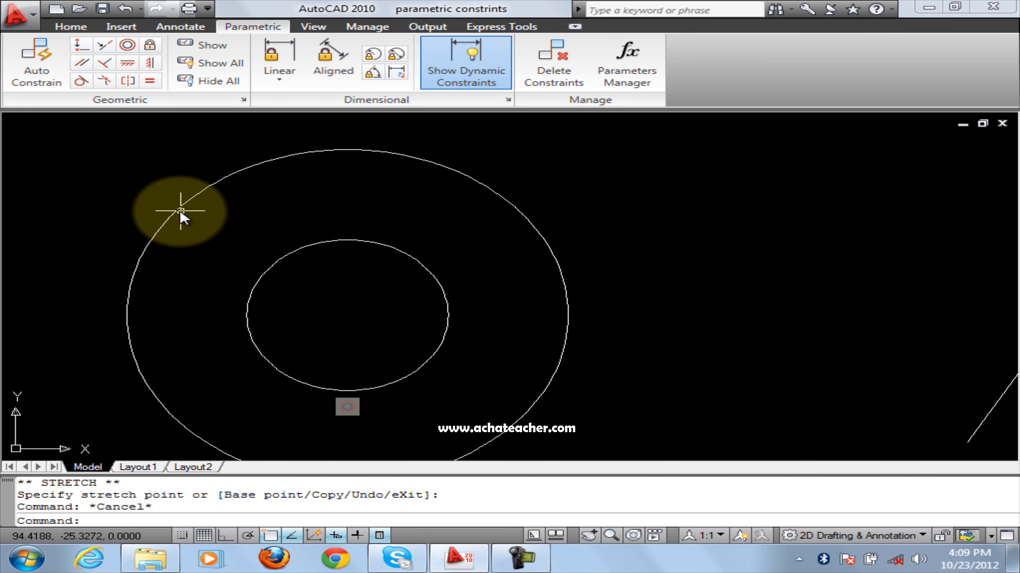
Move the inner concentric circle about 10.8 units to the right with the Move command
left_click(74, 28)
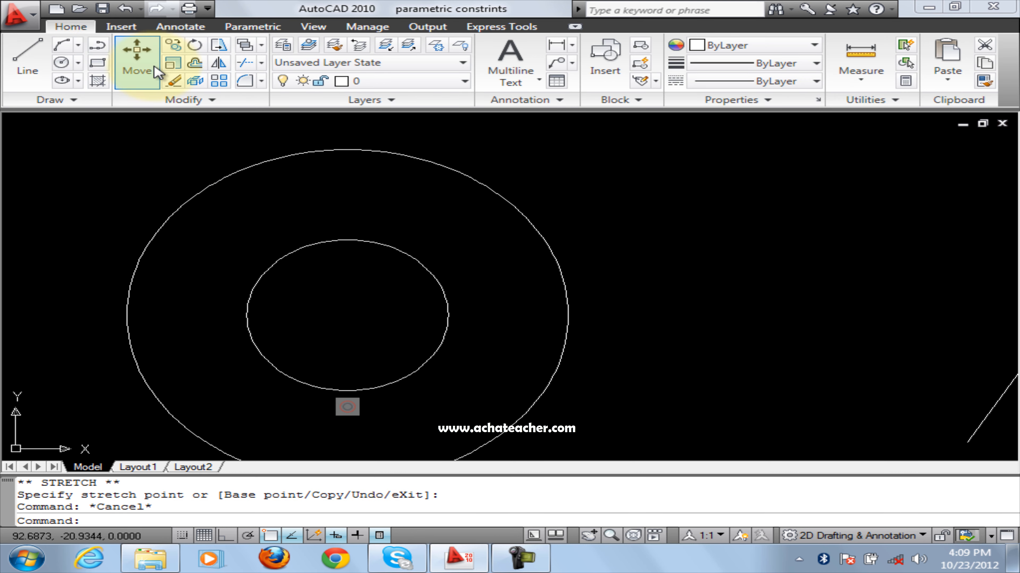
left_click(136, 50)
left_click(432, 359)
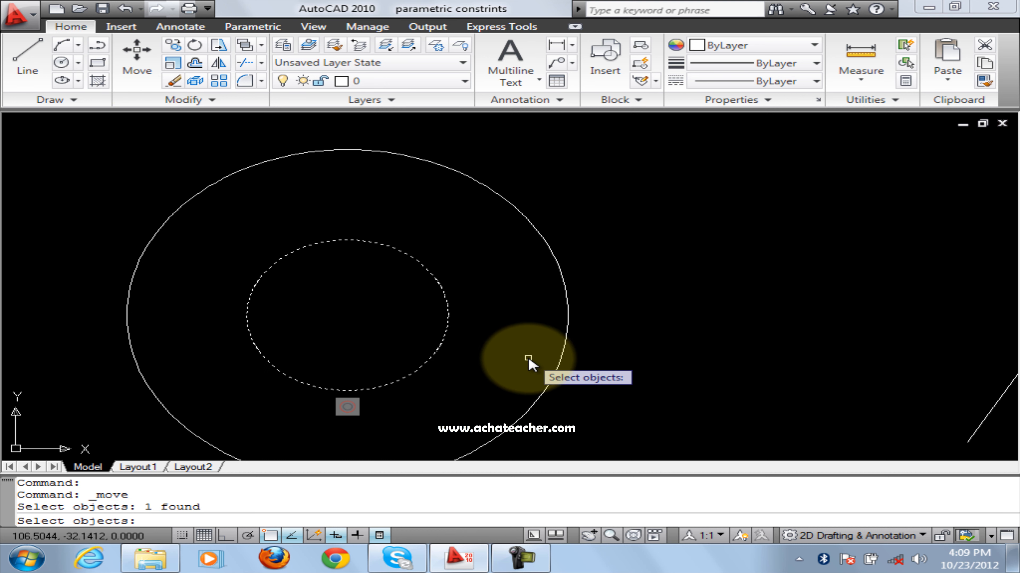
key("Return")
left_click(426, 233)
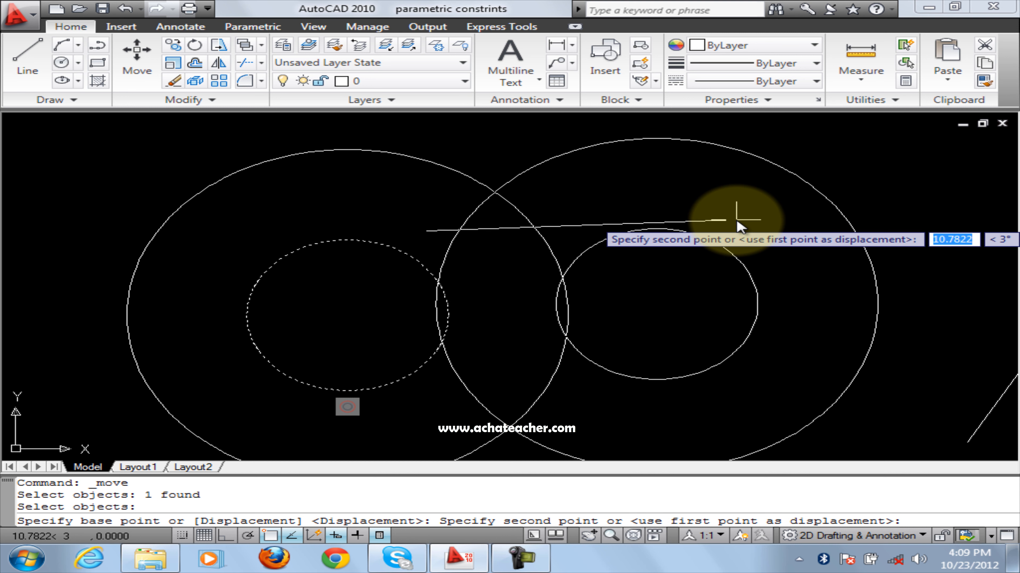
left_click(737, 220)
scroll(772, 398, "down", 2)
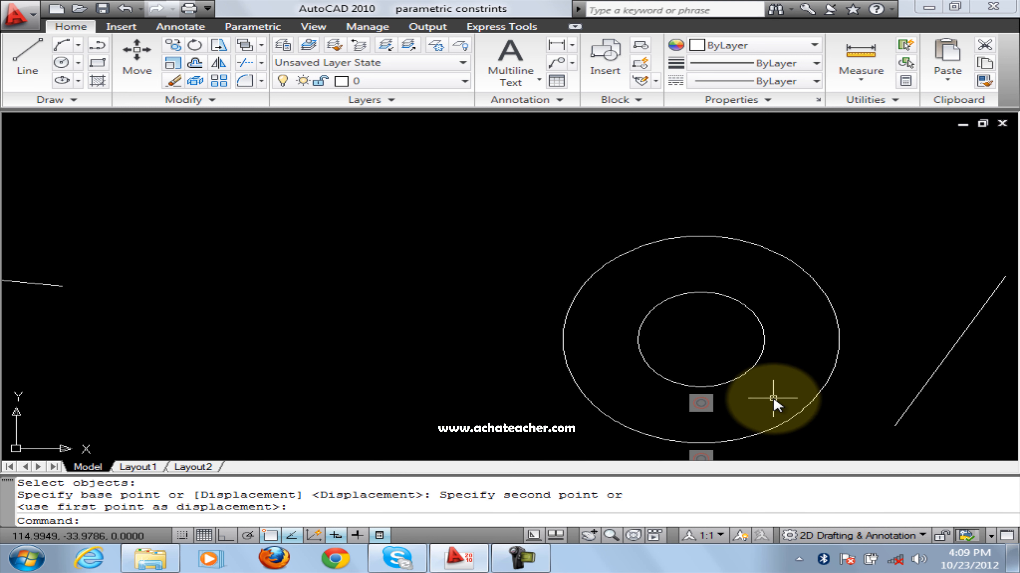
middle_click_drag(770, 397, 483, 353)
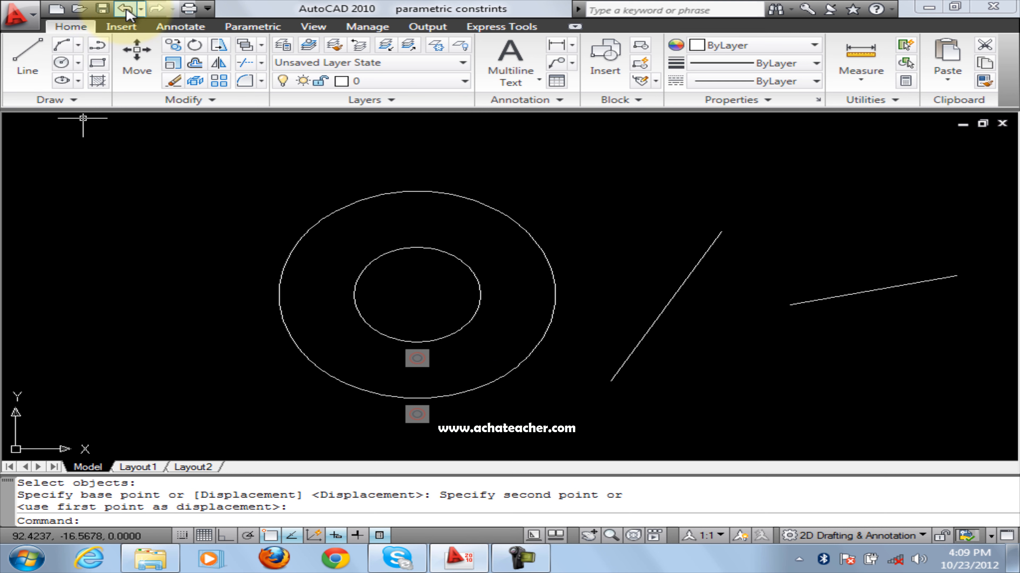
Apply a Horizontal constraint to the steep diagonal line beside the concentric circles
left_click(257, 25)
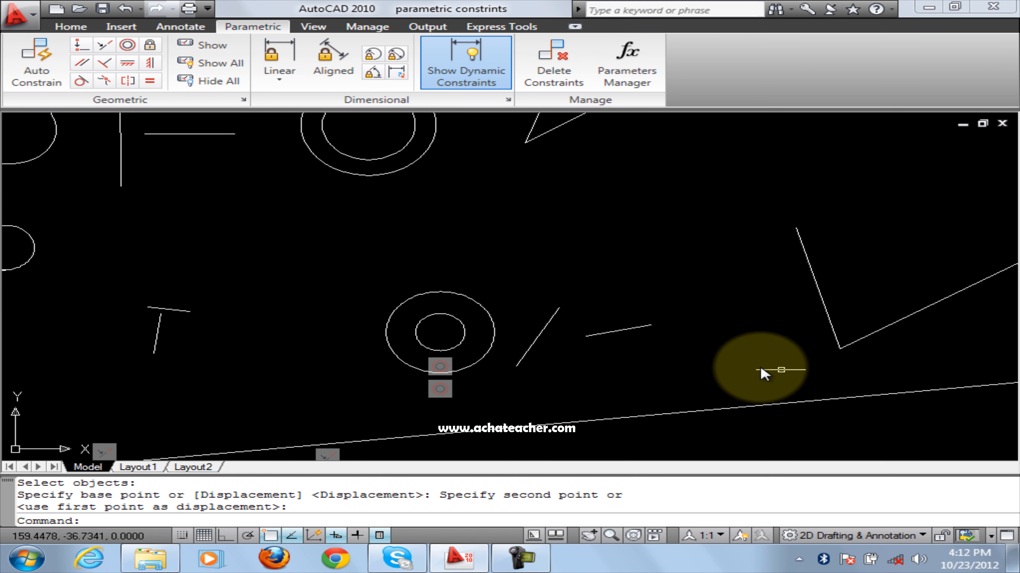
scroll(542, 359, "up", 3)
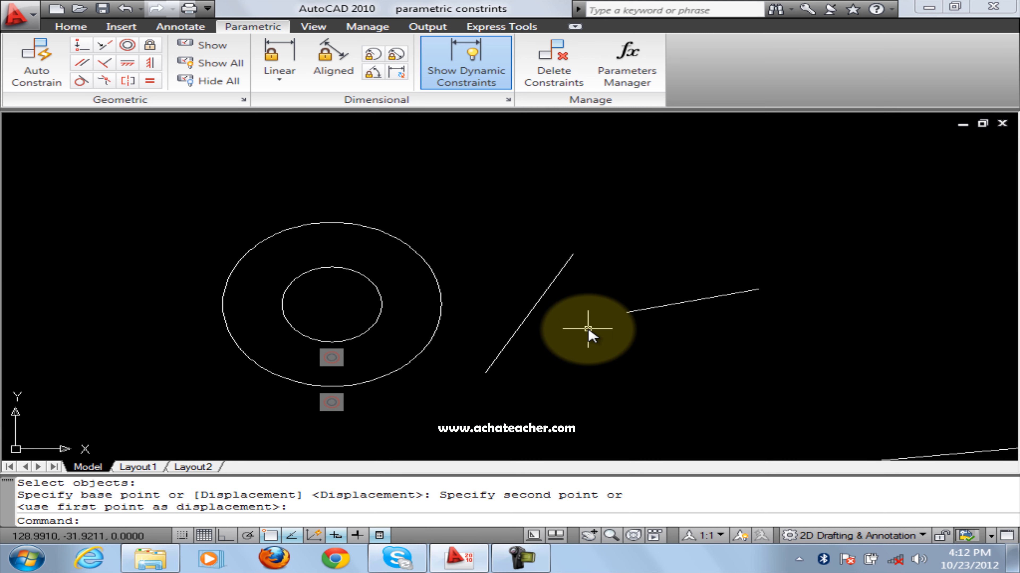
scroll(587, 330, "up", 3)
middle_click_drag(587, 330, 295, 309)
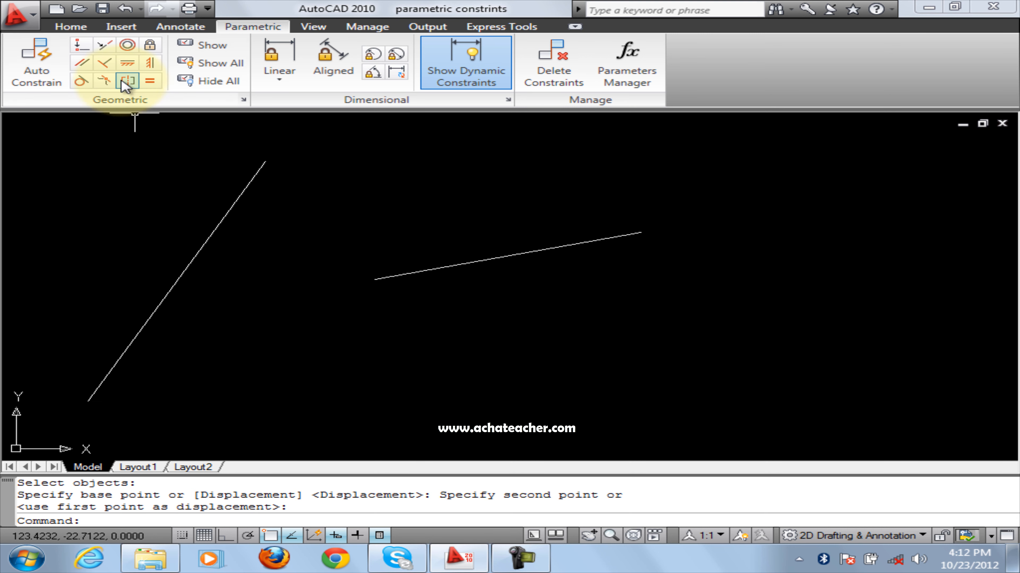
left_click(128, 64)
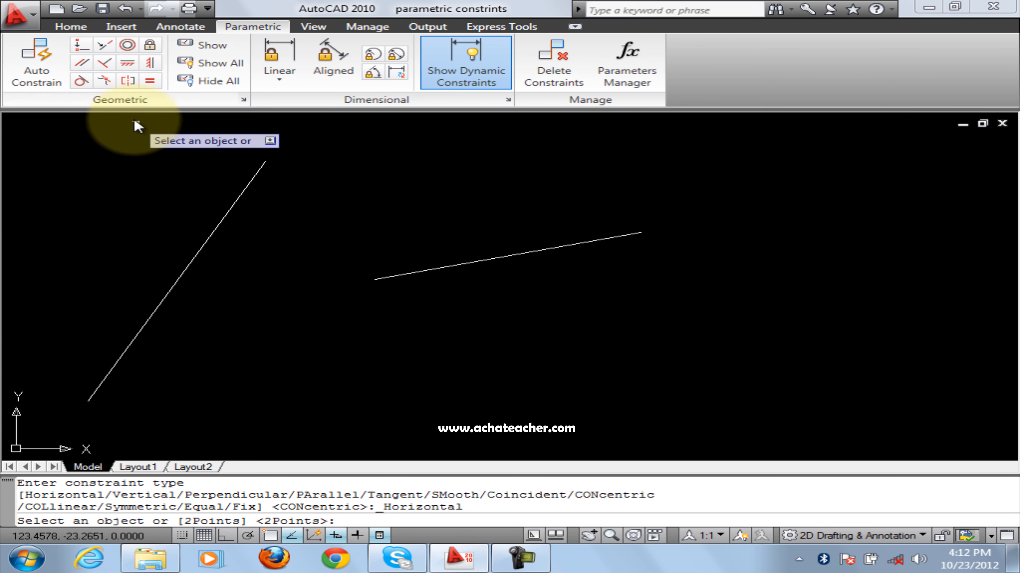
left_click(210, 237)
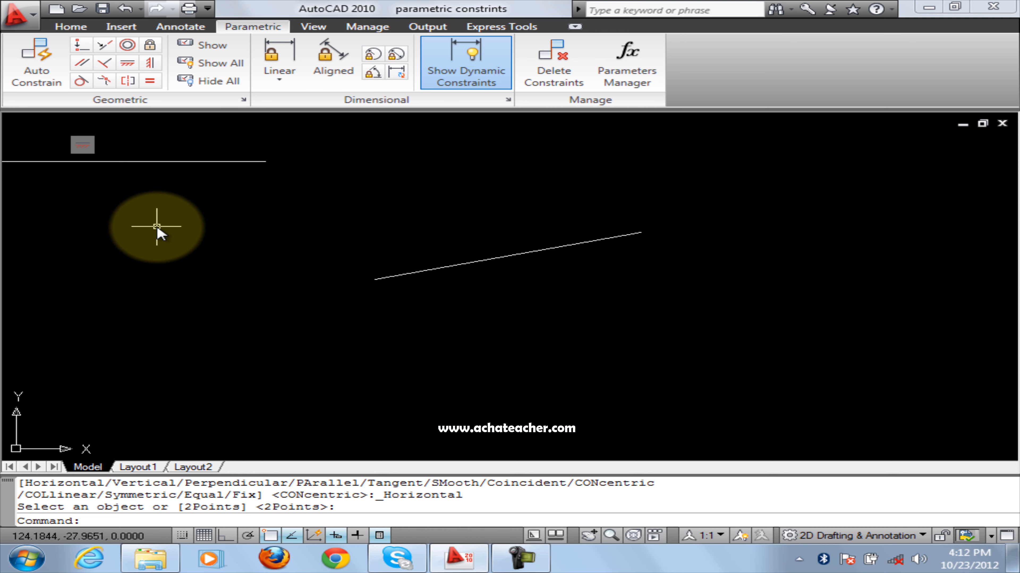
Apply a Vertical constraint to the short, slightly sloping line beside the horizontal one
scroll(156, 226, "down", 2)
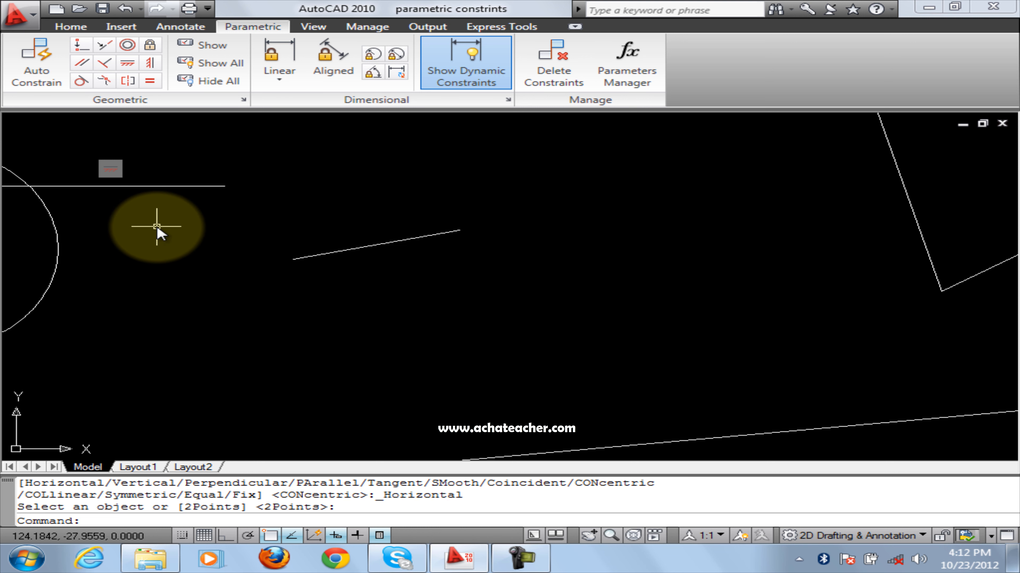
left_click(151, 65)
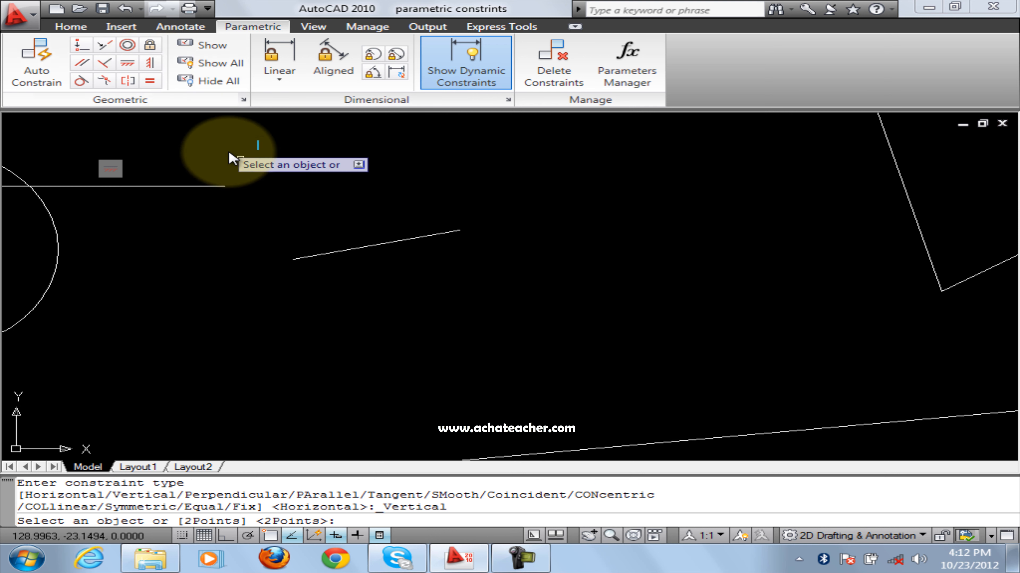
left_click(362, 251)
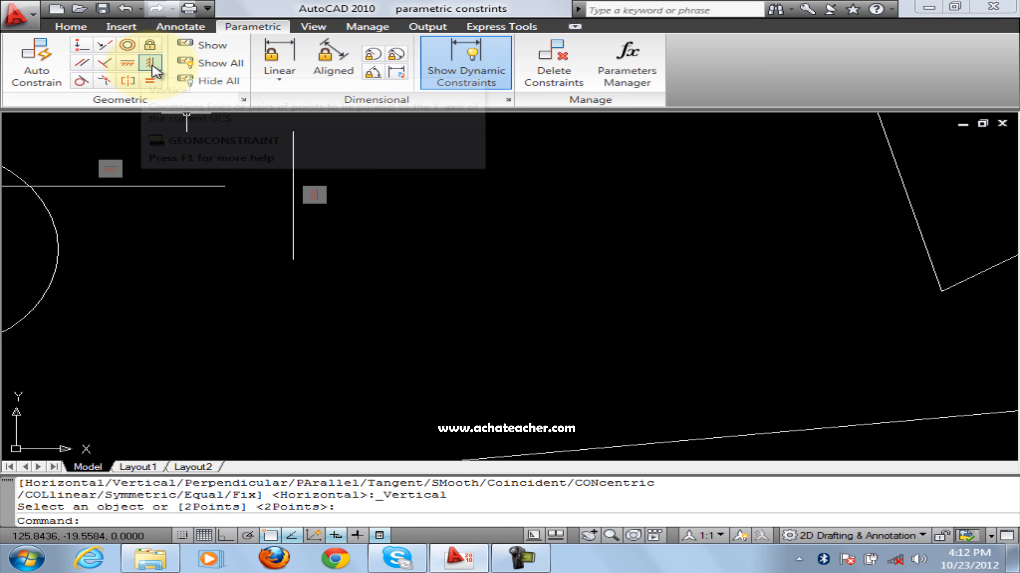
left_click(520, 558)
left_click(923, 487)
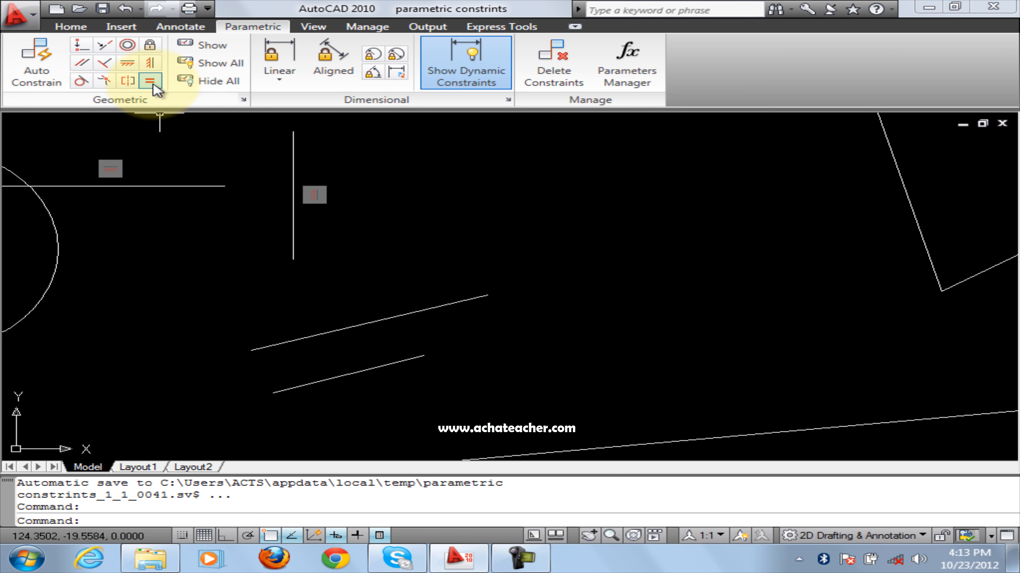